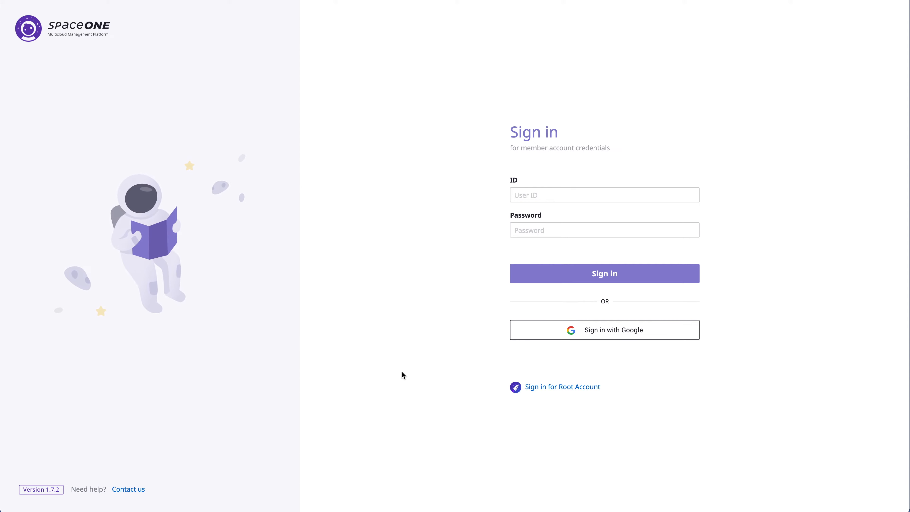
Step: Sign in through the root account form with the admin ID and its password
left_click(567, 388)
left_click(583, 224)
key("Escape")
type("admin")
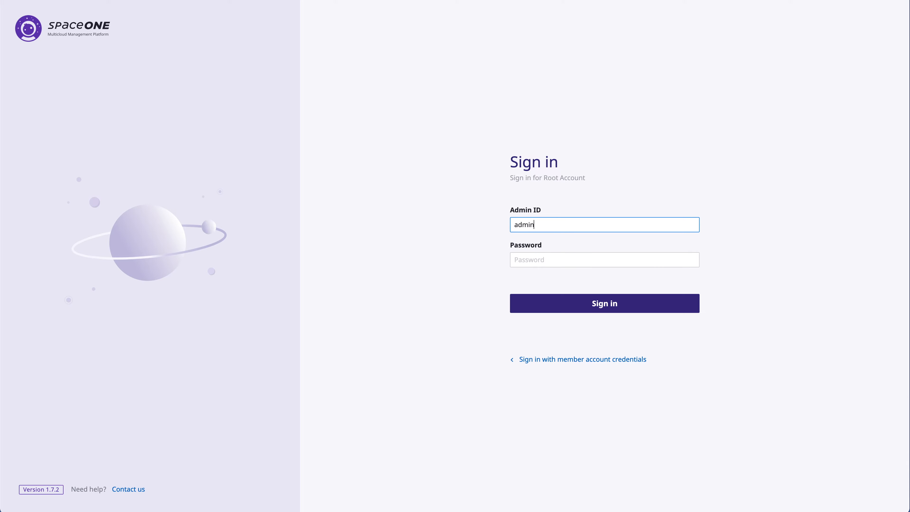
key("Tab")
type("•••••••••••")
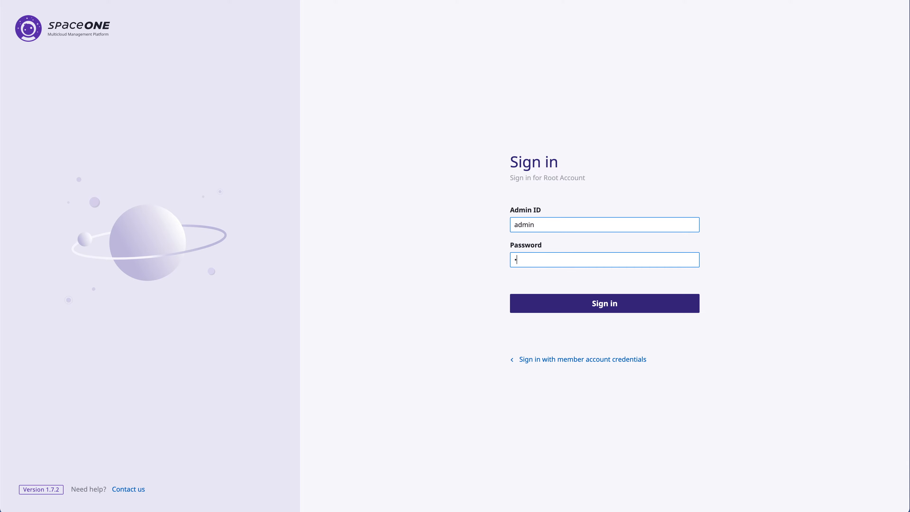
type("•••••")
key("Return")
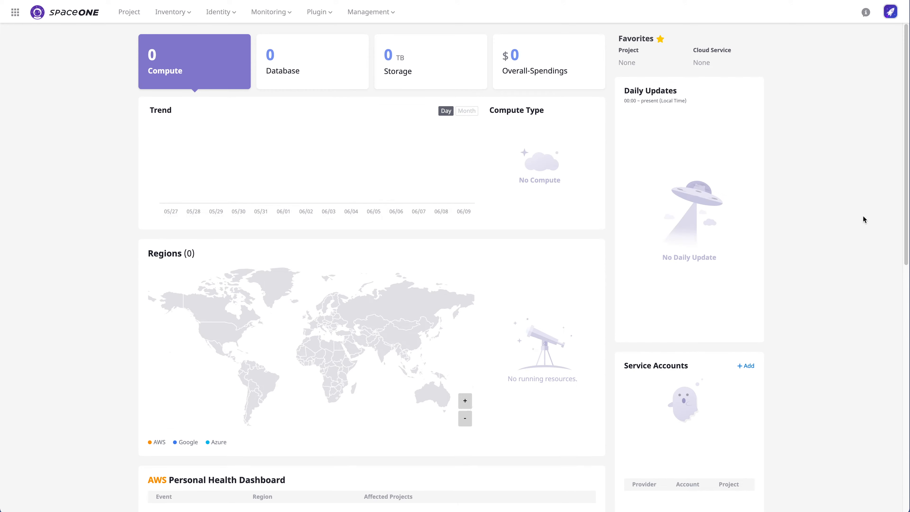
Step: Change the root profile's time zone from UTC to Asia/Seoul, save, and return to the dashboard
left_click(891, 11)
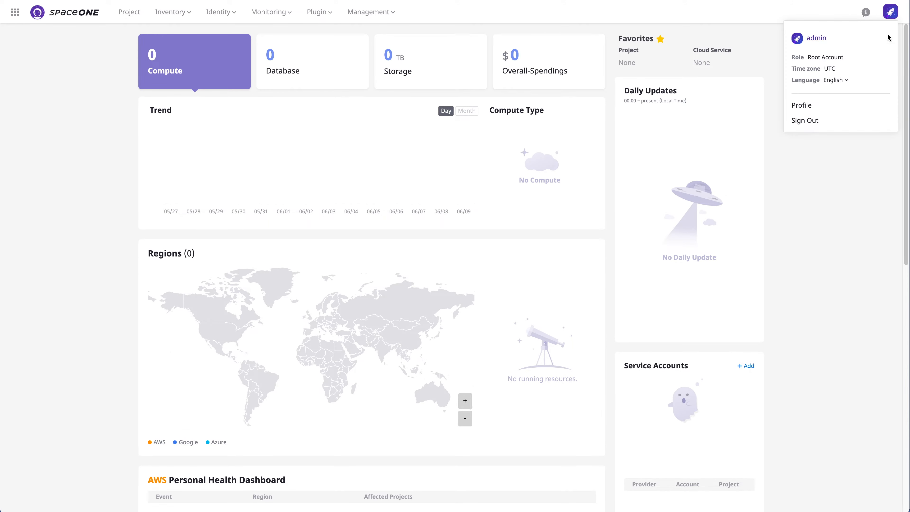
left_click(826, 105)
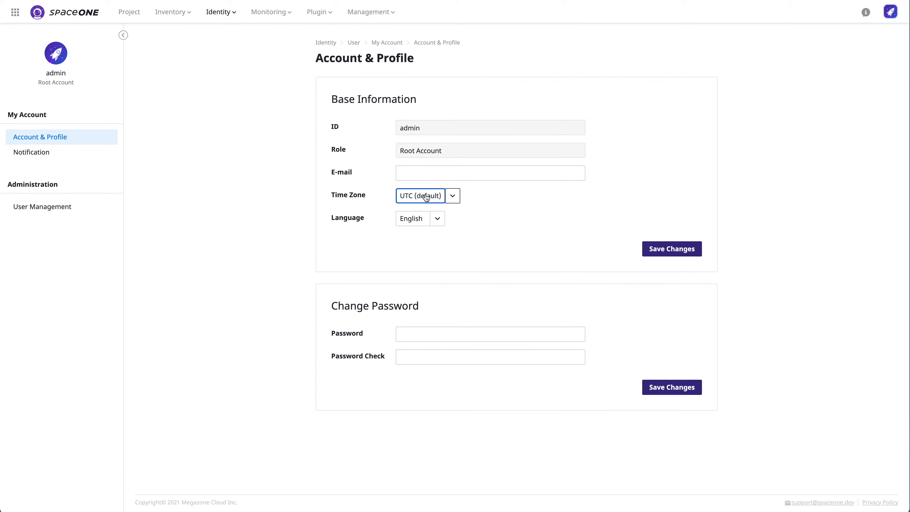
left_click(415, 204)
scroll(465, 283, "down", 20)
scroll(477, 287, "down", 20)
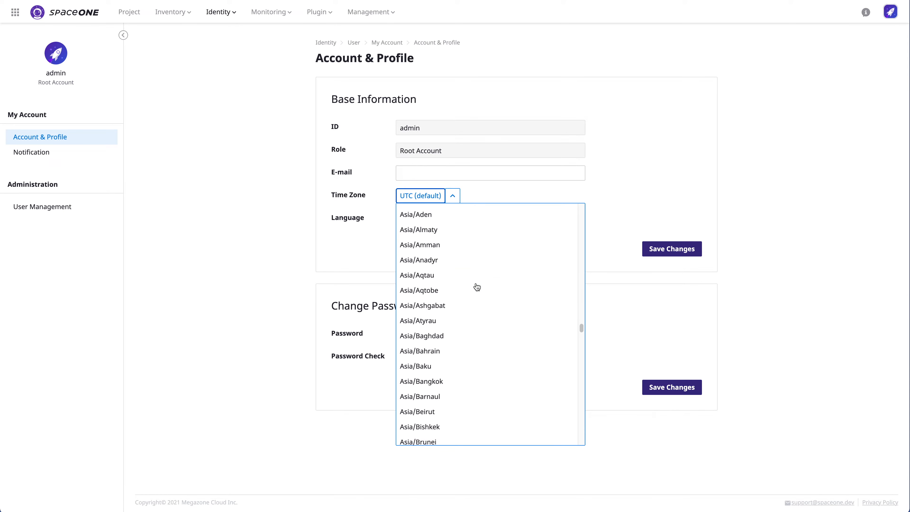
scroll(476, 286, "down", 5)
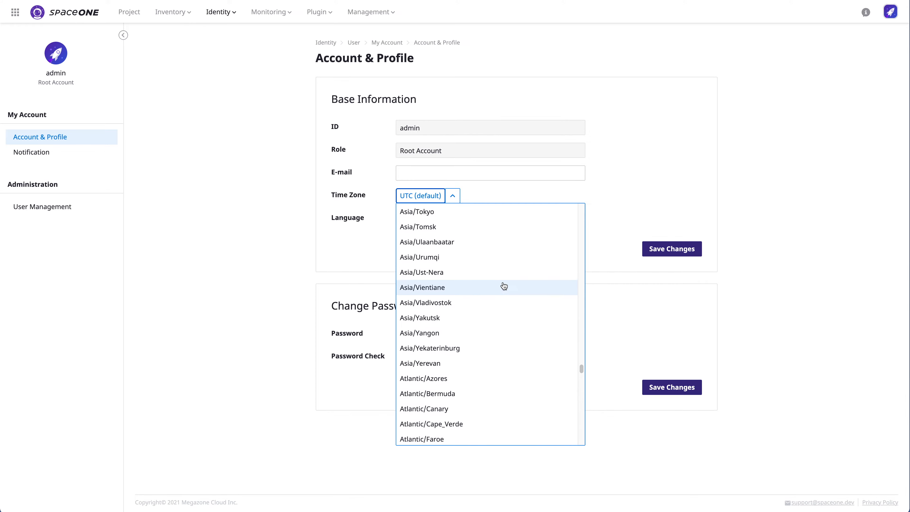
scroll(502, 284, "up", 1)
scroll(493, 276, "down", 3)
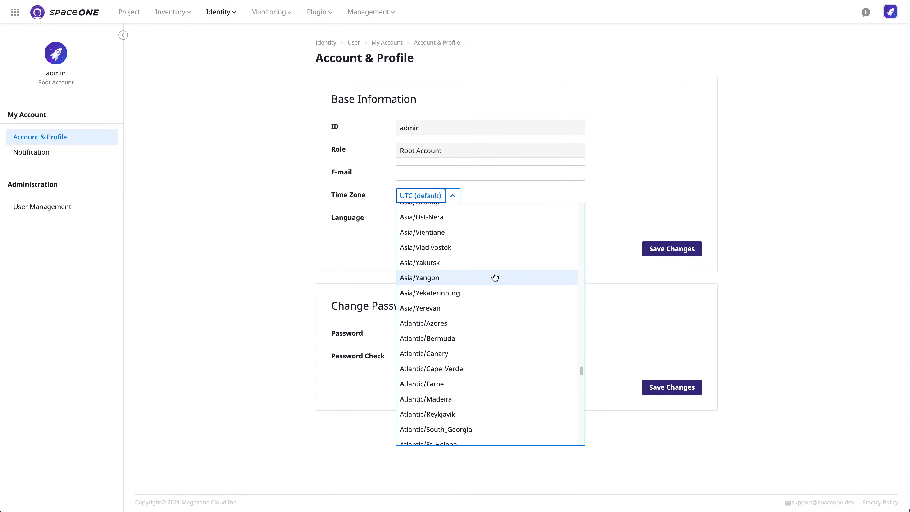
scroll(495, 277, "up", 4)
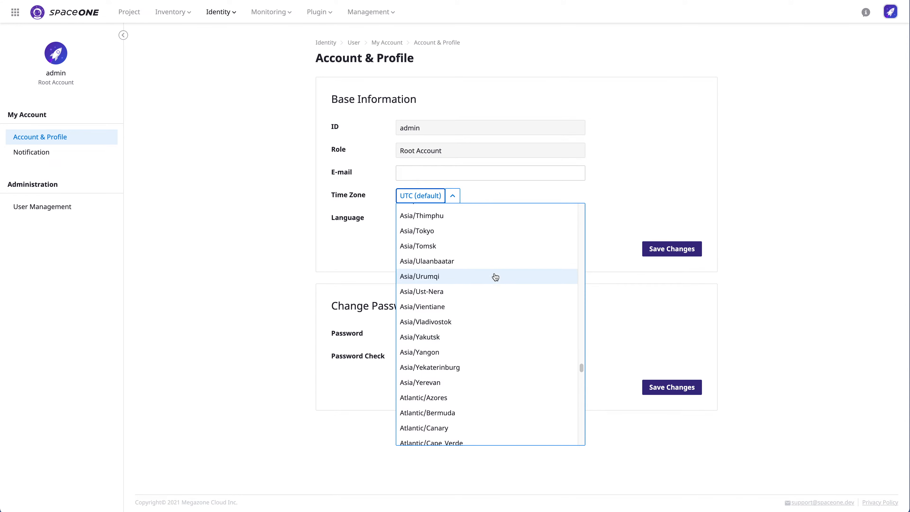
scroll(495, 277, "up", 4)
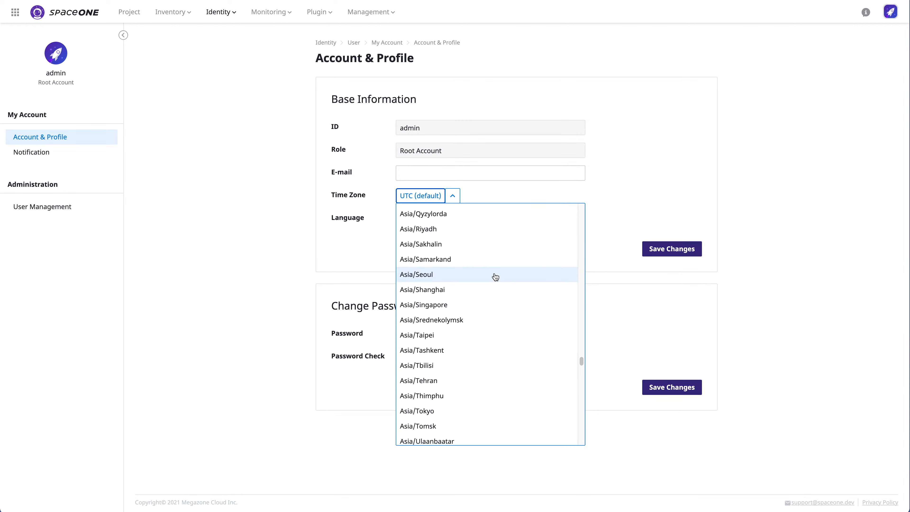
left_click(495, 276)
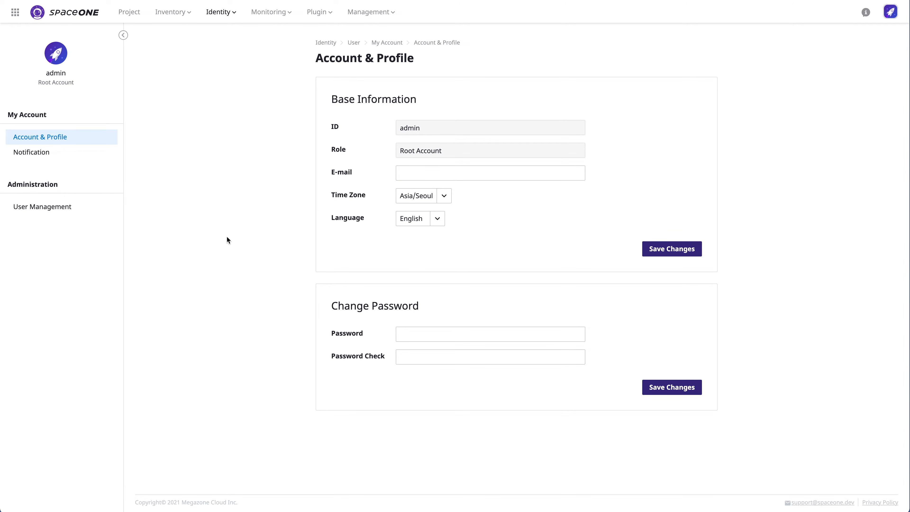
left_click(675, 248)
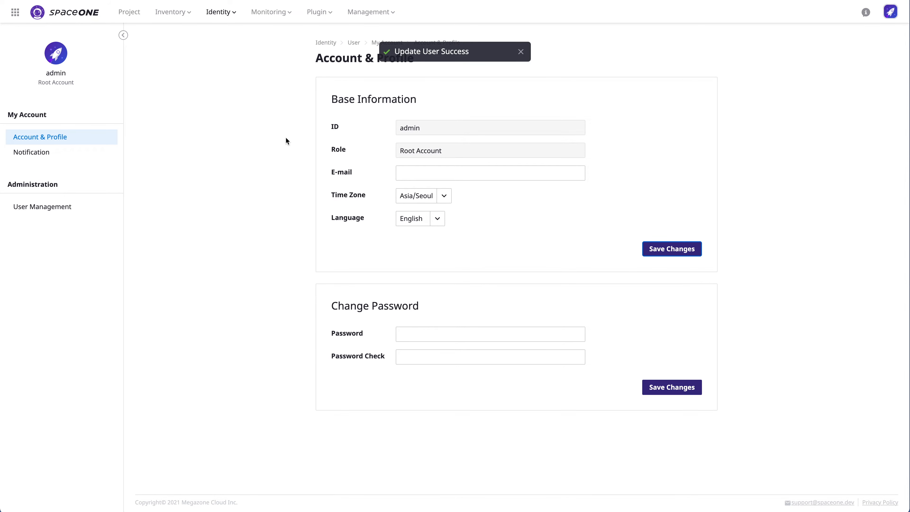
left_click(86, 14)
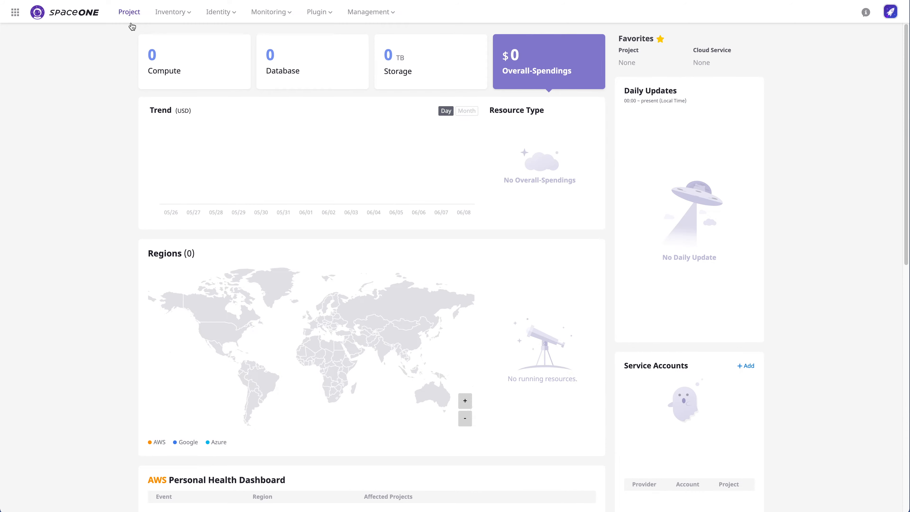
Step: Go to the empty All Project page and begin creating a project group
scroll(263, 167, "down", 2)
scroll(263, 167, "down", 10)
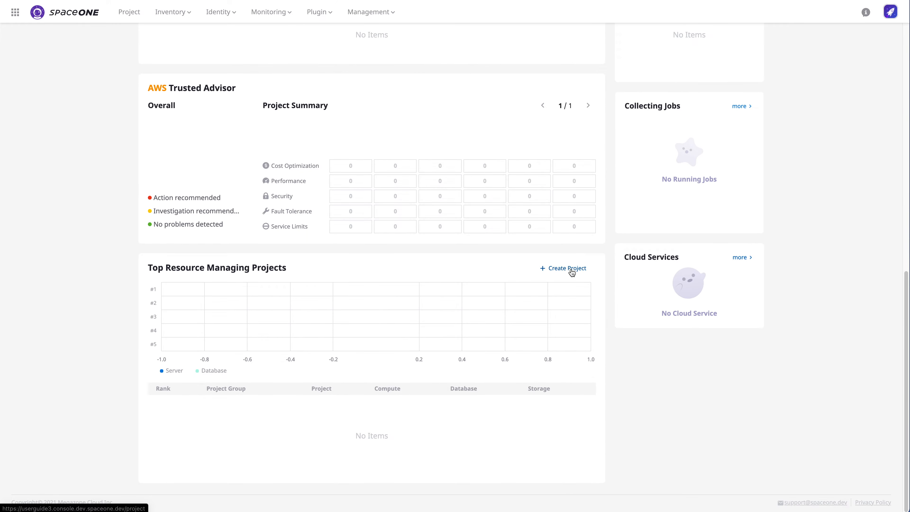
scroll(152, 214, "up", 12)
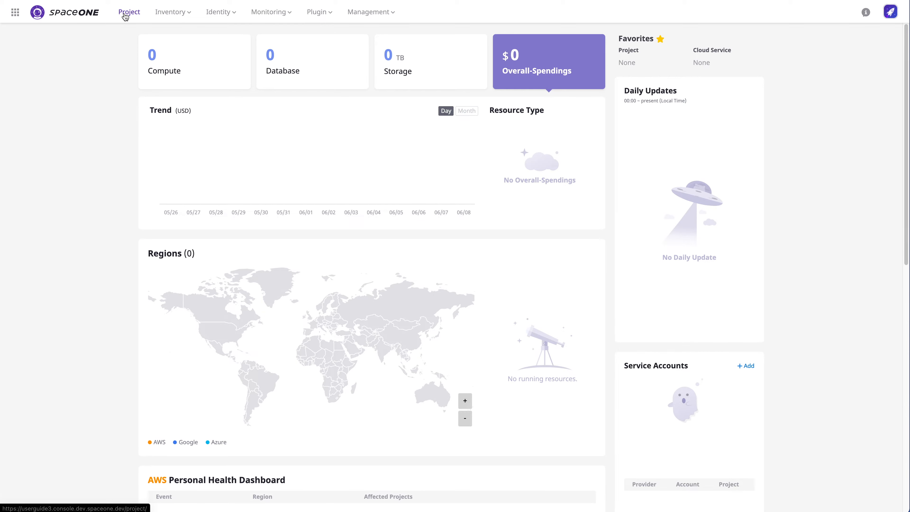
left_click(125, 15)
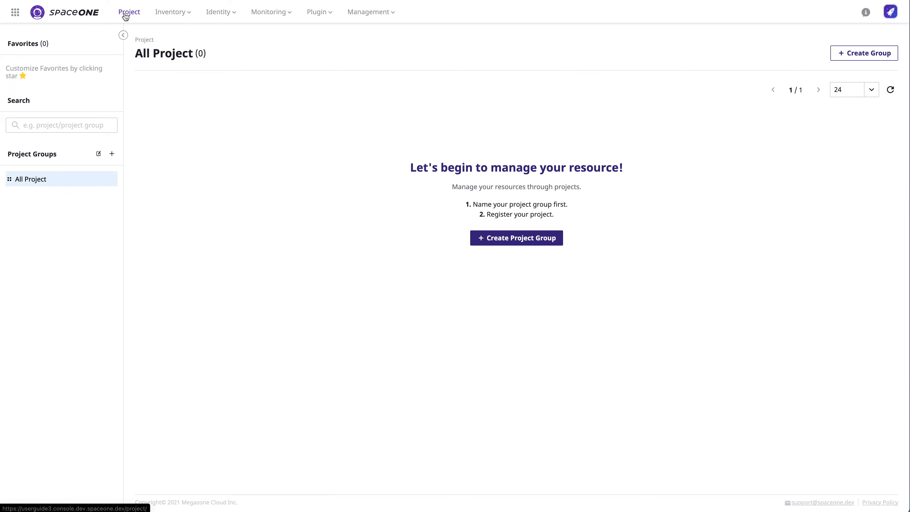
left_click(15, 12)
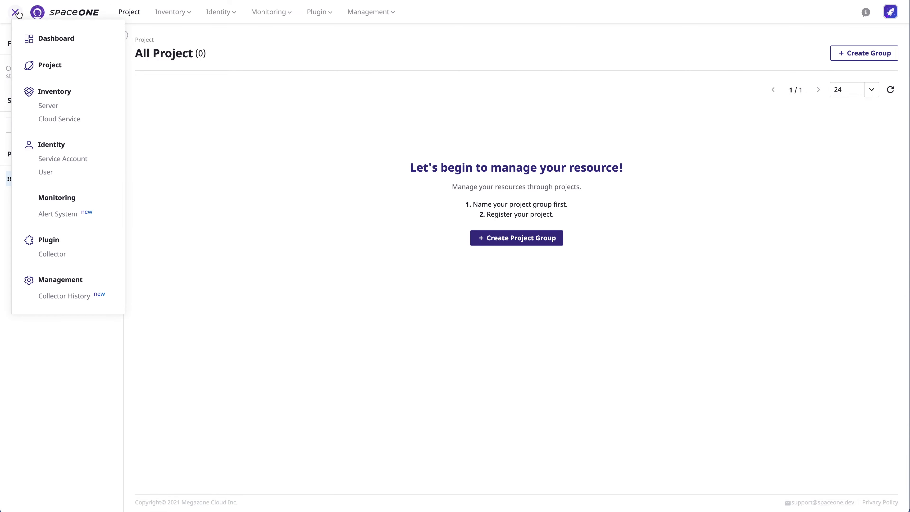
left_click(53, 70)
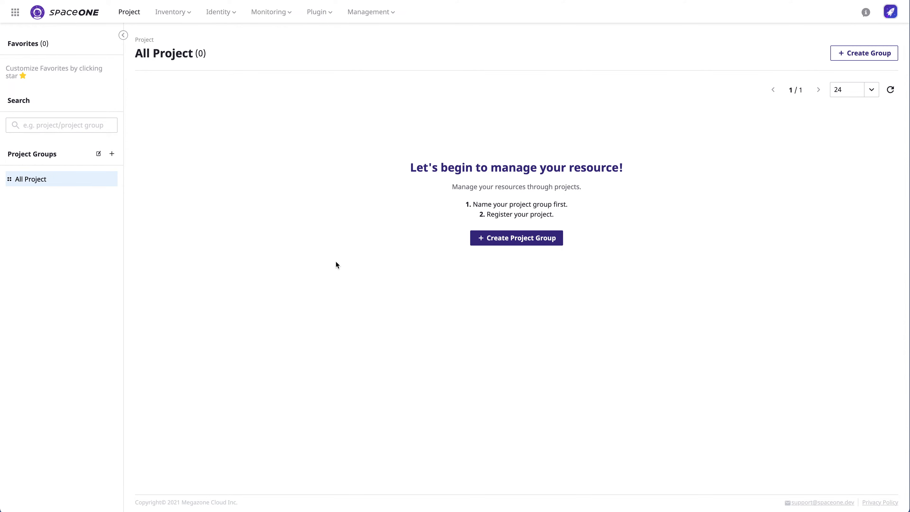
left_click(517, 239)
Step: Create top-level project groups Project Group 1 and Project Group 2
left_click(112, 153)
type("Project Group 1")
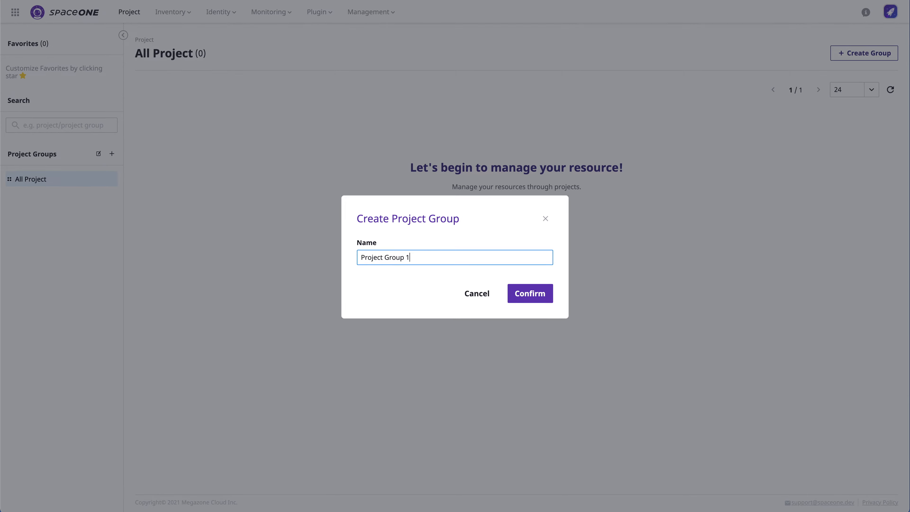
left_click(518, 292)
left_click(112, 153)
type("Project Group 2")
left_click(518, 292)
Step: Add the subgroup Project Group lv2 inside Project Group 1
left_click(85, 194)
left_click(111, 194)
type("Project Group lv2")
left_click(520, 299)
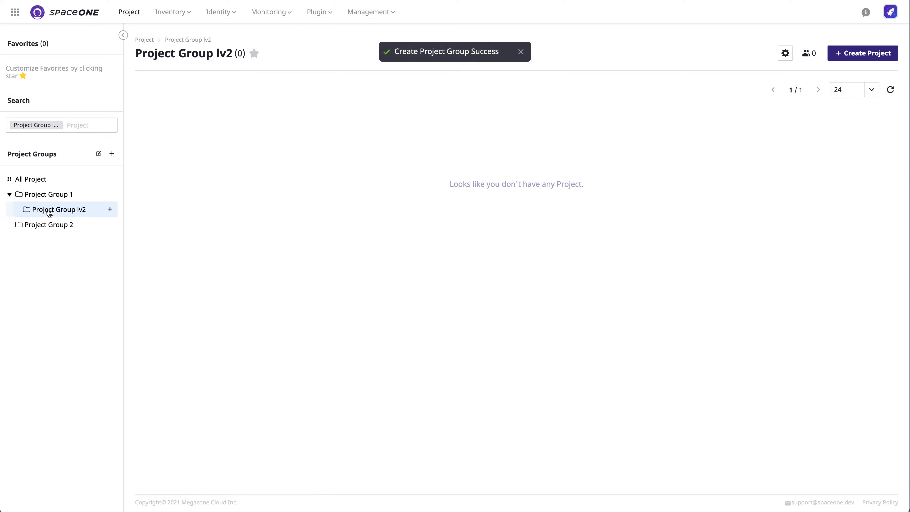
Step: Create Test Project 1 and Test Project 2 in Project Group lv2
left_click(864, 53)
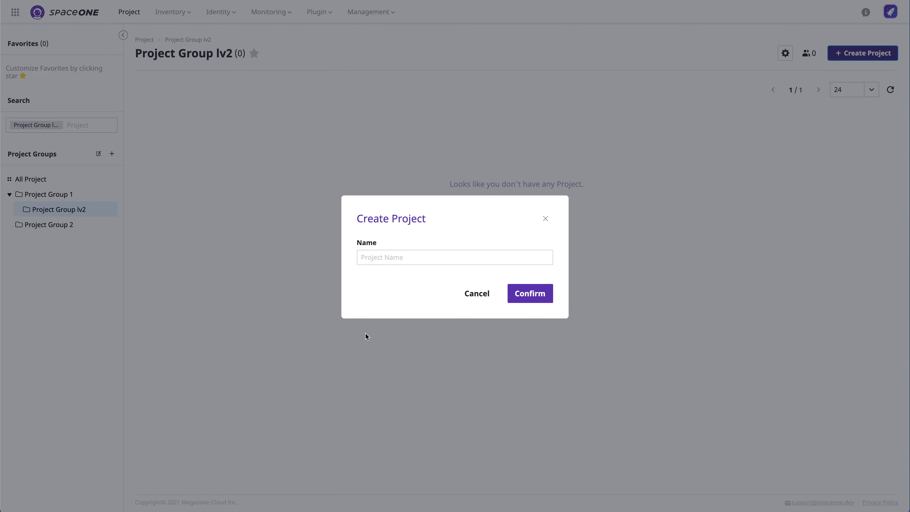
left_click(461, 260)
type("Test Project 1")
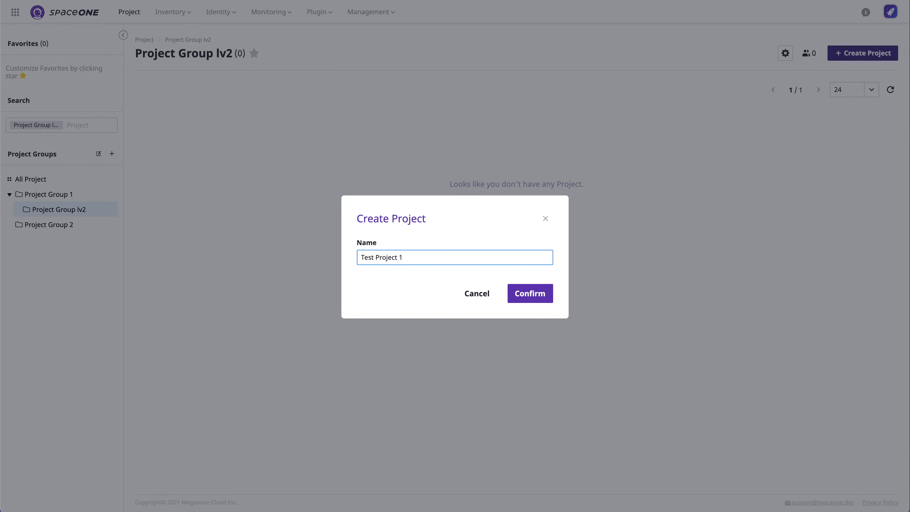
left_click(523, 294)
left_click(881, 54)
left_click(522, 256)
type("Test Project 2")
left_click(524, 293)
Step: Create Test Project 3 in Project Group 2, then return to Project Group lv2
left_click(54, 225)
left_click(865, 54)
left_click(462, 258)
type("Test Project 3")
left_click(528, 293)
left_click(72, 210)
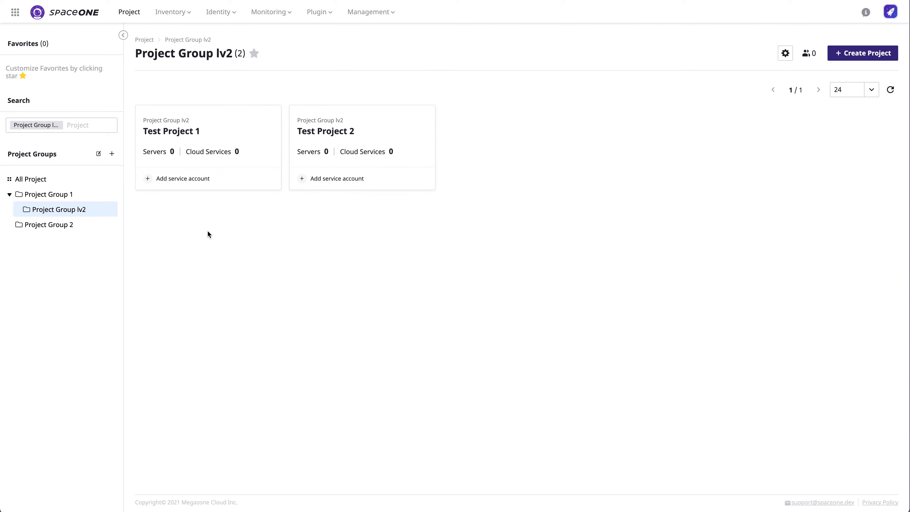
Step: View the details page of Test Project 1
left_click(216, 132)
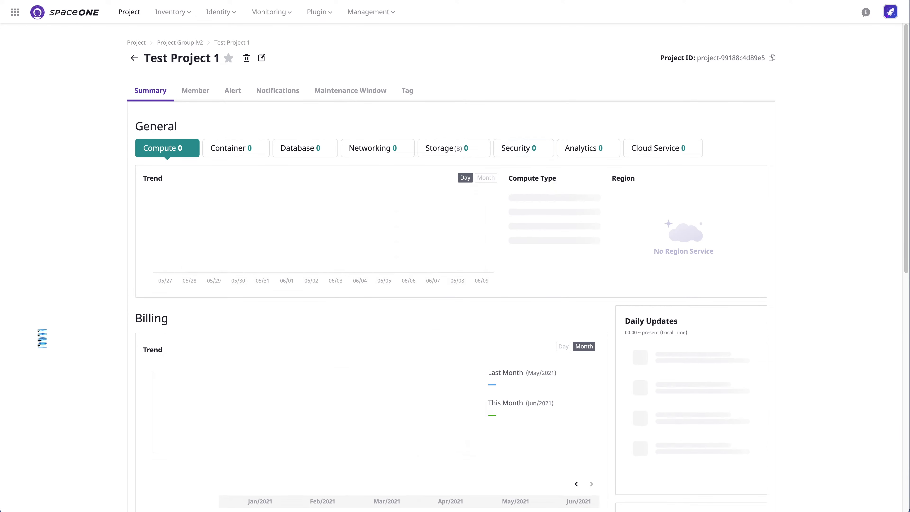
scroll(206, 299, "down", 10)
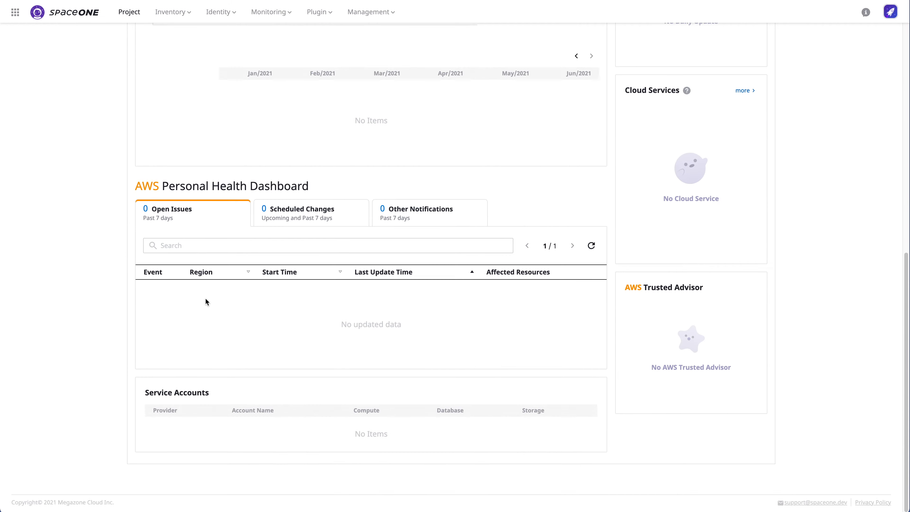
scroll(206, 299, "up", 10)
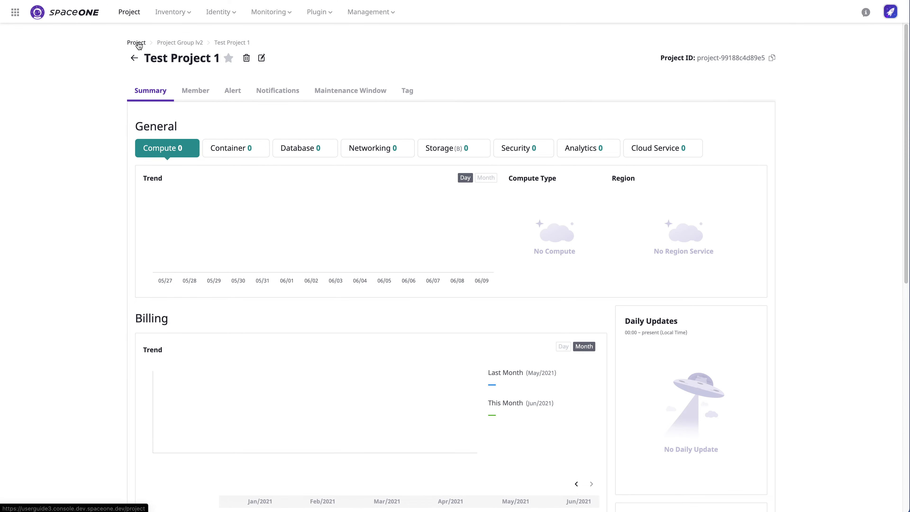
Step: Open Identity > Service Account and show the AWS provider's account list
left_click(230, 12)
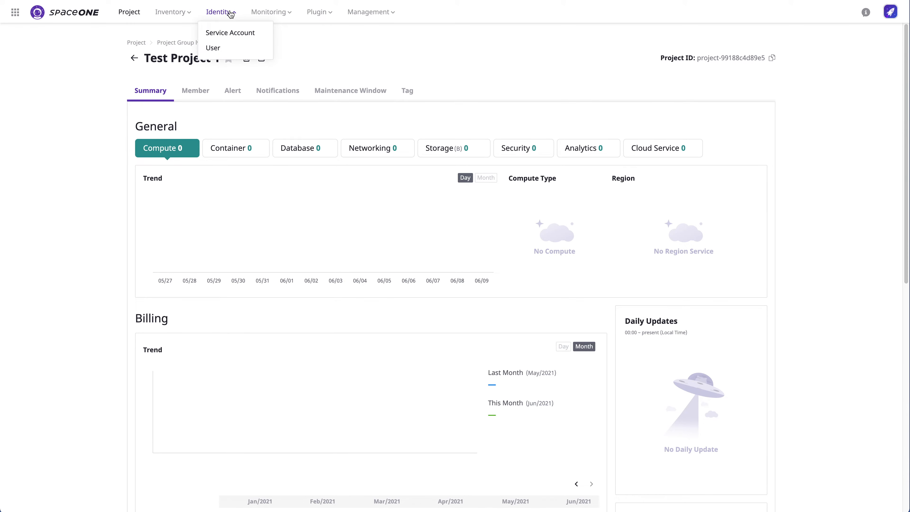
left_click(230, 33)
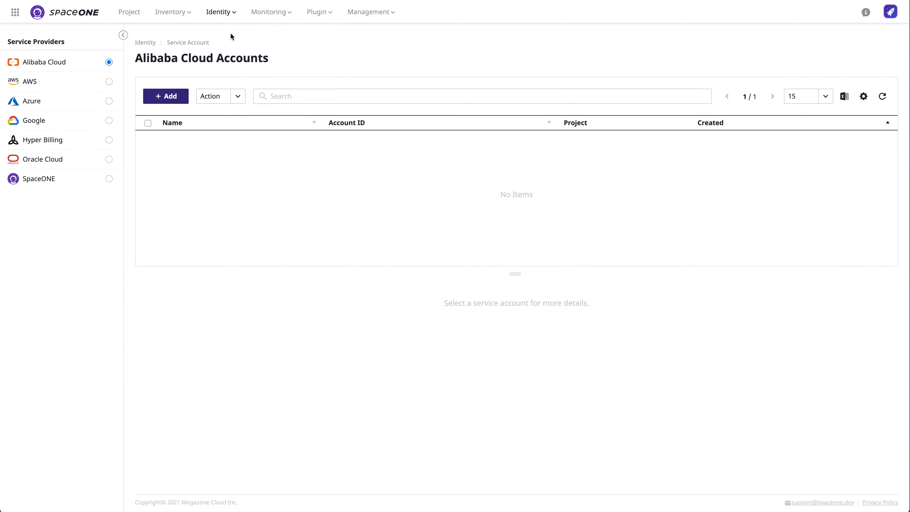
left_click(108, 82)
left_click(109, 102)
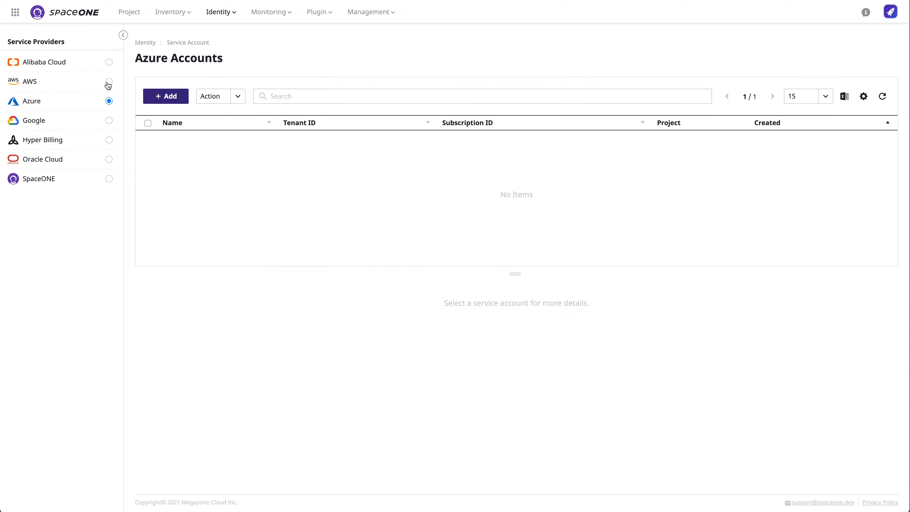
left_click(108, 82)
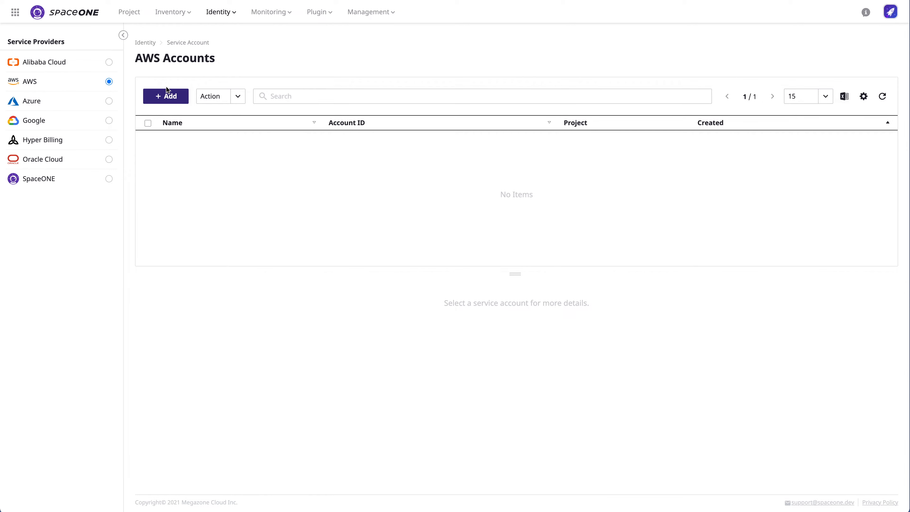
Step: Name a new AWS account 'AWS Service Account Tutorial', enter its Account ID, reuse the name for credentials
left_click(166, 97)
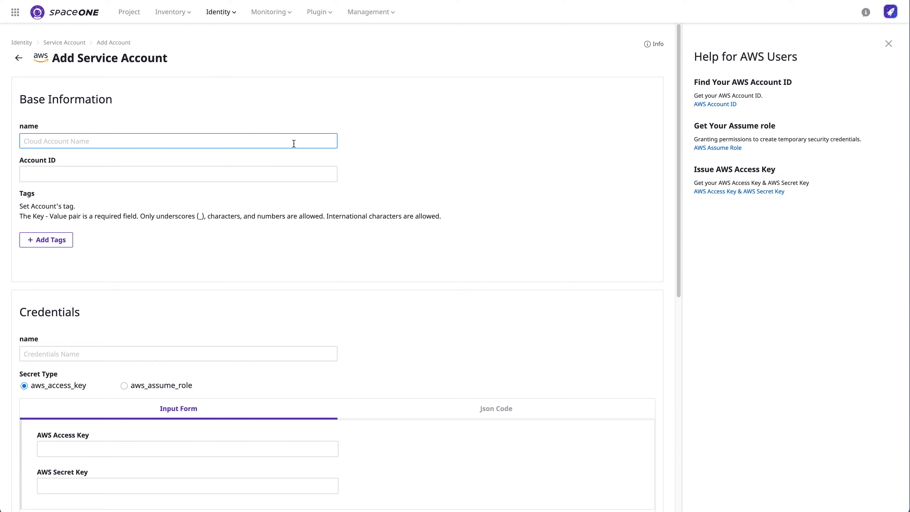
type("AWS Service Account Tutorial")
left_click(304, 179)
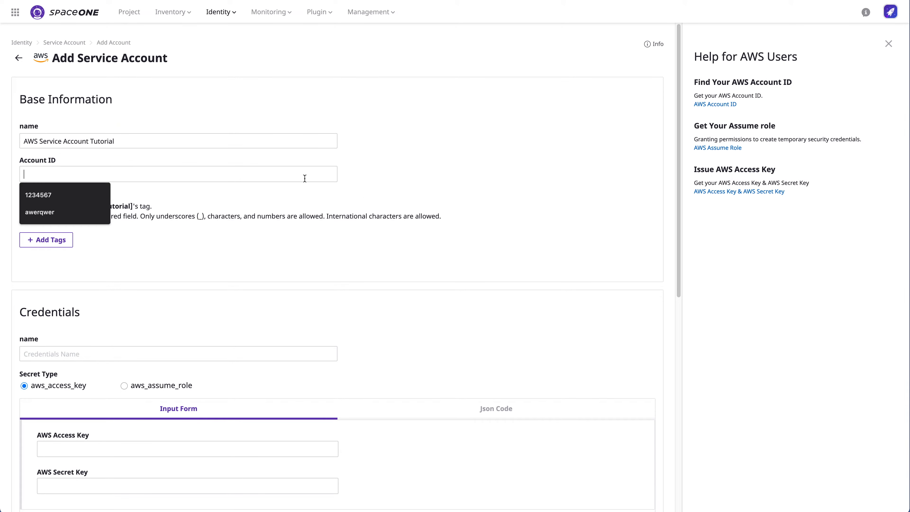
type("123")
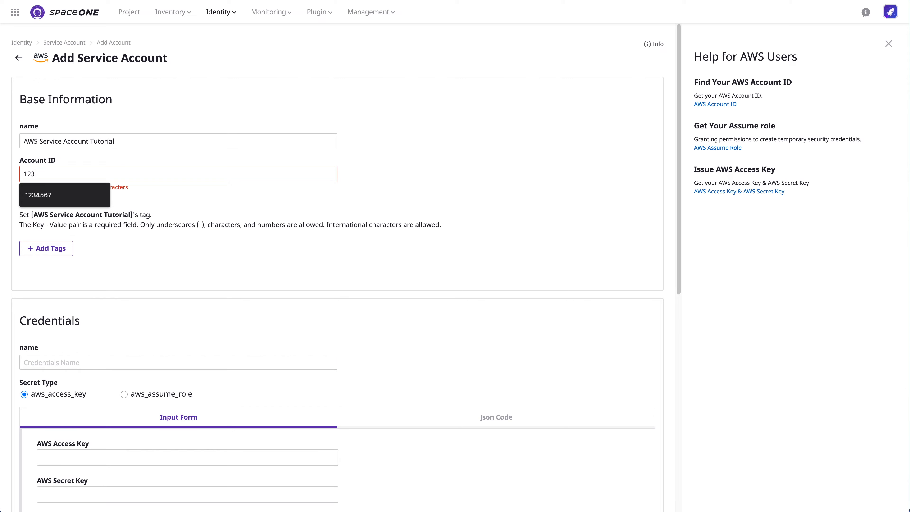
type("456768912")
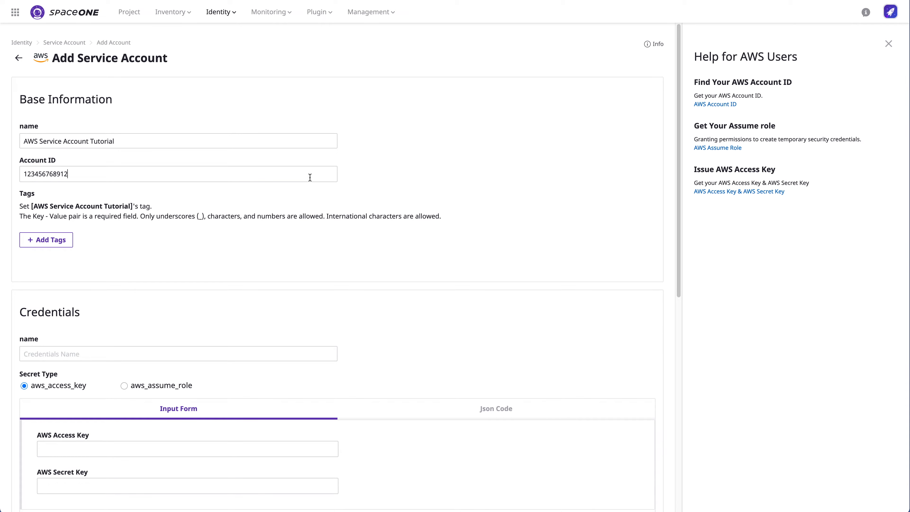
left_click(162, 140)
key("ctrl+a")
key("ctrl+c")
left_click(322, 354)
key("ctrl+v")
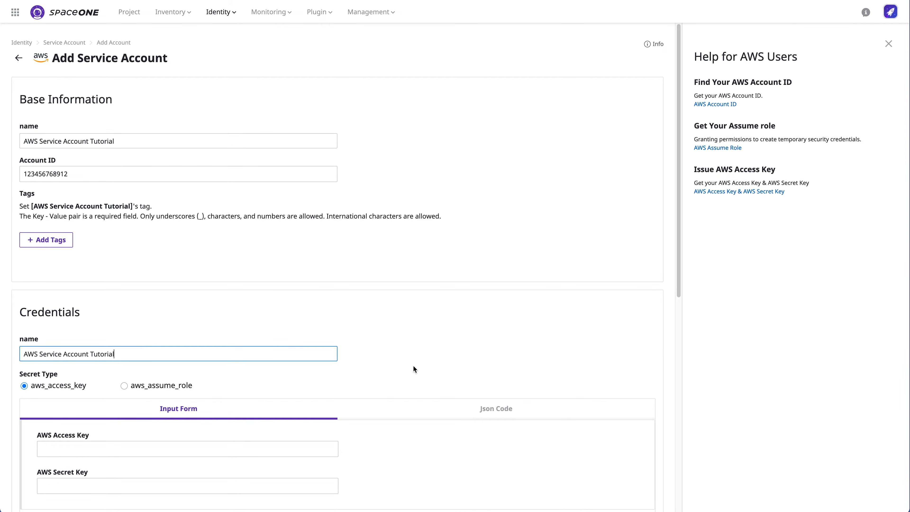
Step: Keep the aws_access_key secret type and enter the access key and secret key
scroll(414, 364, "down", 3)
scroll(415, 365, "down", 1)
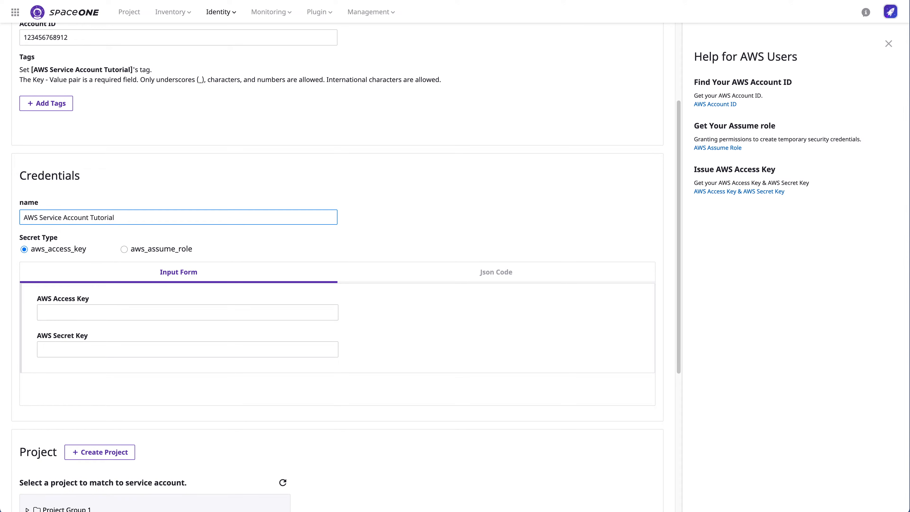
left_click(124, 251)
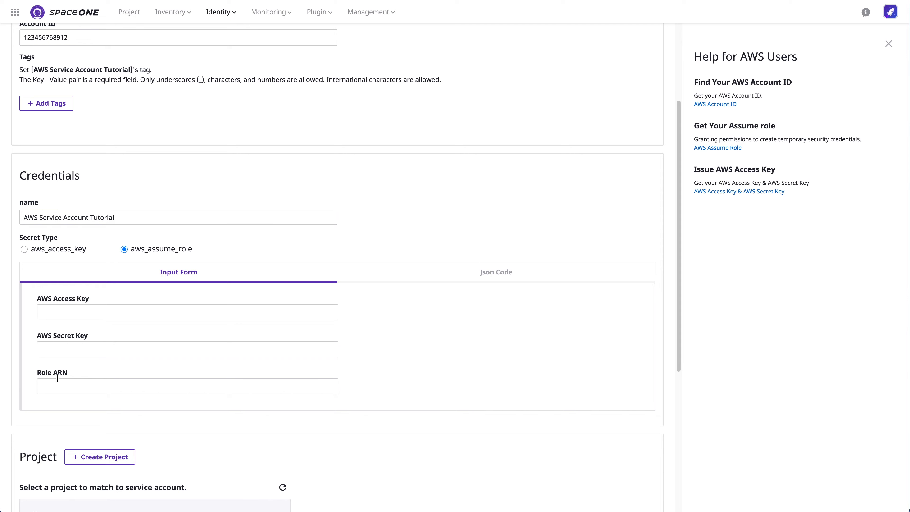
left_click(24, 249)
left_click(224, 312)
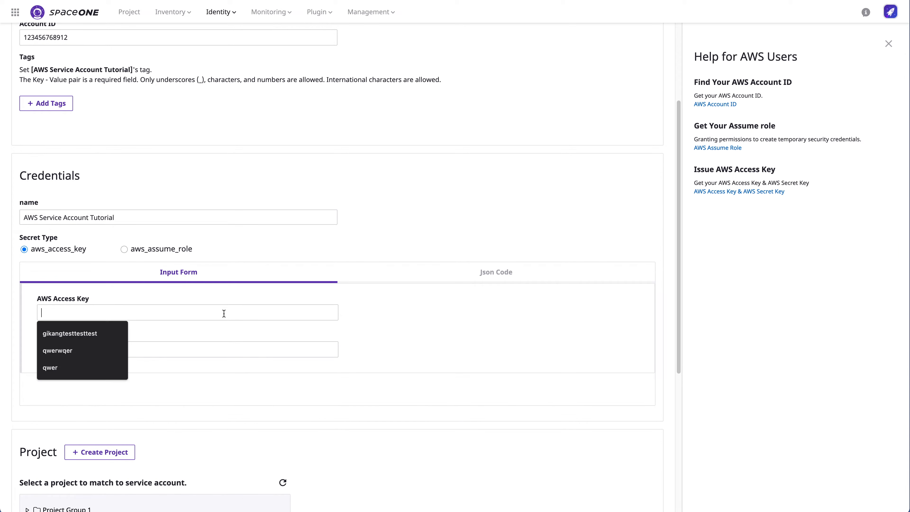
type("xxxxxx")
left_click(258, 351)
type("xxxxxxxxxxxxxxxxxxxx")
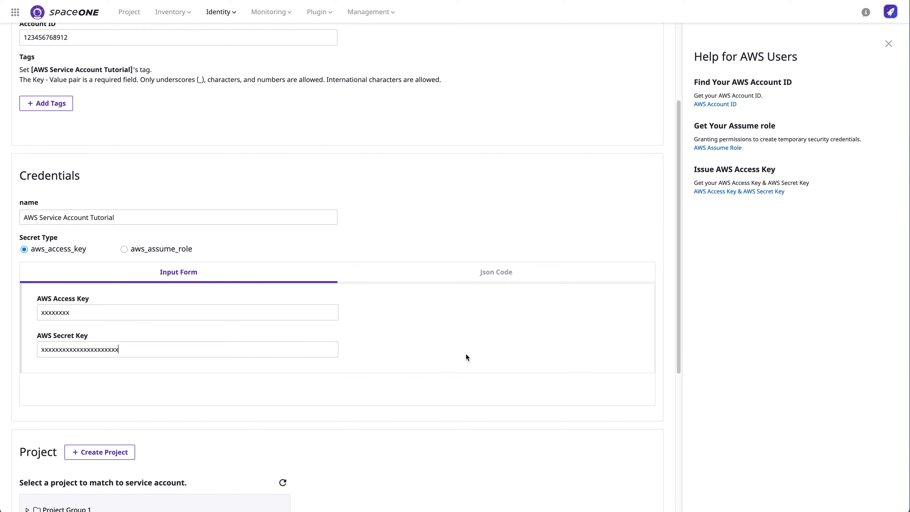
Step: Link the account to Project Group lv2 > Test Project 1, save it, and show Azure accounts
scroll(465, 354, "down", 5)
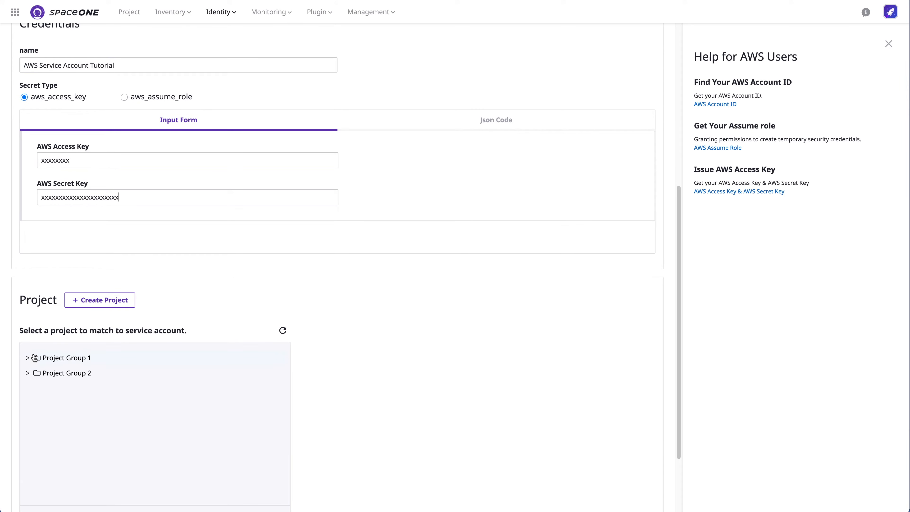
left_click(28, 359)
scroll(517, 333, "down", 1)
scroll(518, 333, "down", 3)
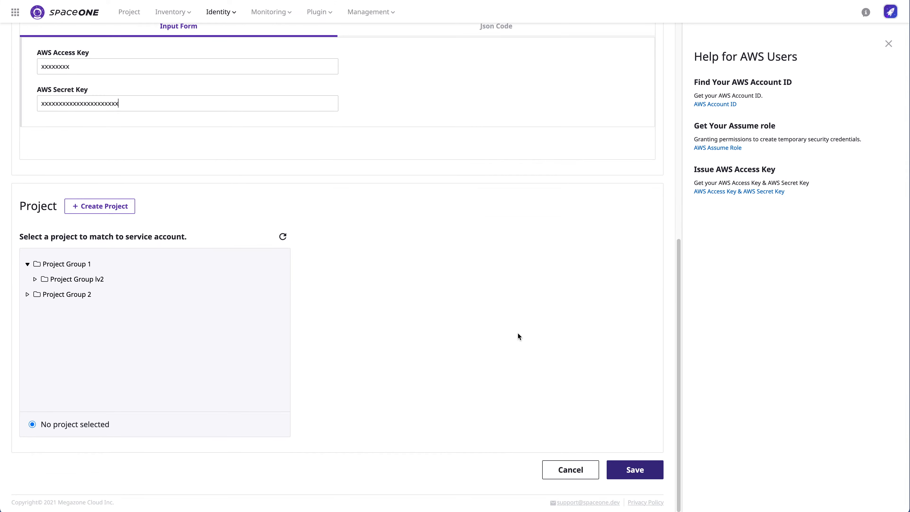
left_click(35, 279)
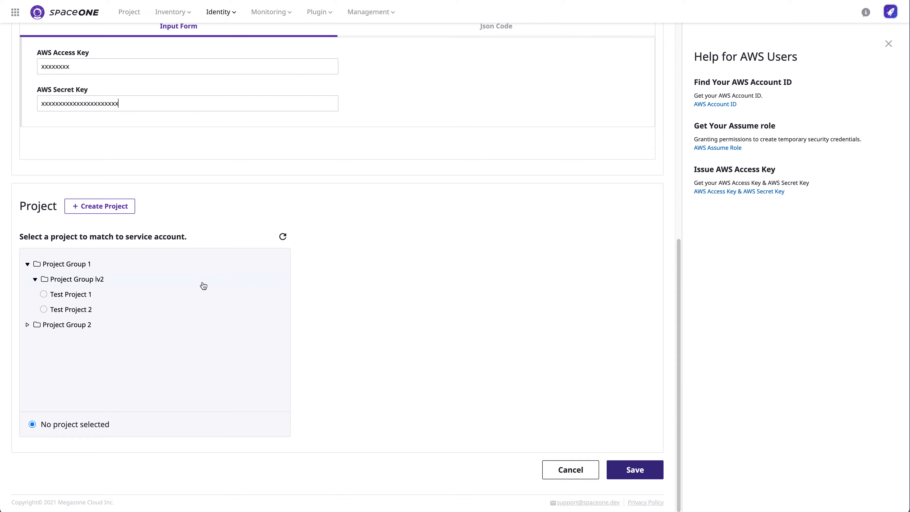
left_click(72, 298)
left_click(649, 473)
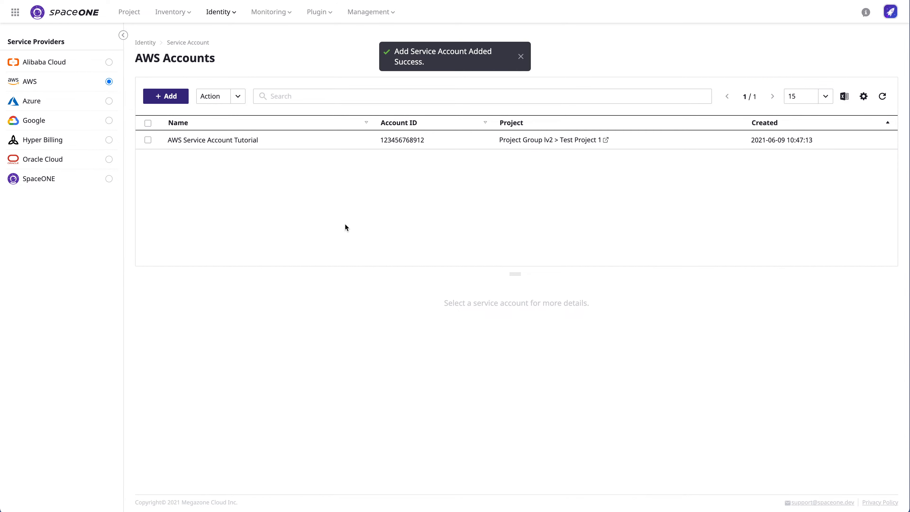
left_click(109, 102)
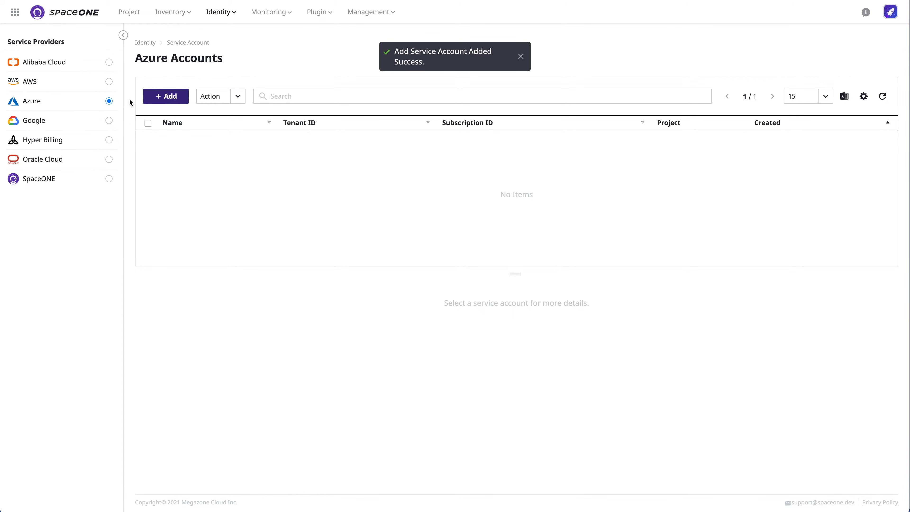
Step: Start an Azure account named 'Azure Test Service Account' with its subscription and tenant IDs
left_click(171, 97)
type("Azure Test Service Account")
left_click(235, 174)
type("xxxxxxxx")
left_click(233, 199)
type("xxxxxxxx")
Step: Fill the client-secret credentials: credentials name, client ID, client secret and tenant ID
scroll(502, 209, "down", 2)
triple_click(139, 71)
left_click(179, 309)
key("super+v")
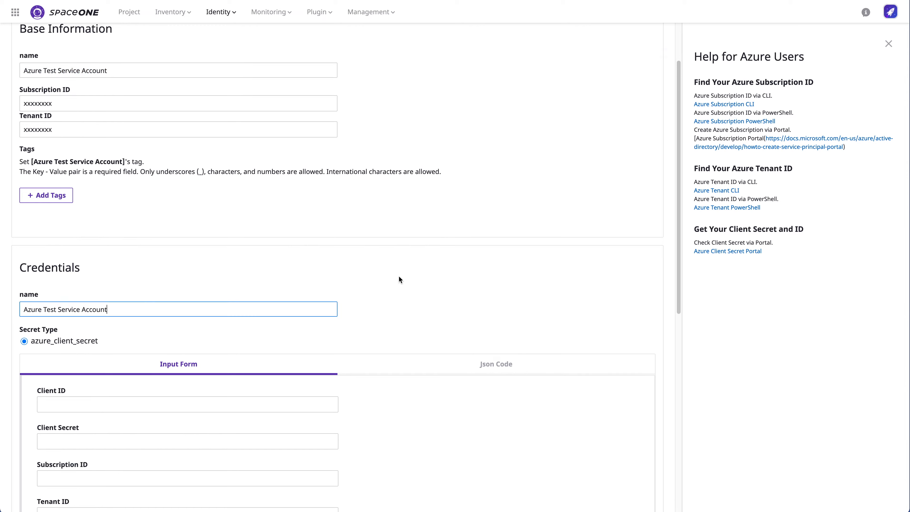
left_click(244, 404)
type("xxxxxxxxx")
left_click(240, 442)
type("xxxxxxxxx")
left_click(239, 463)
type("xxxxxxxxx")
left_click(258, 432)
type("xxxxxxxx")
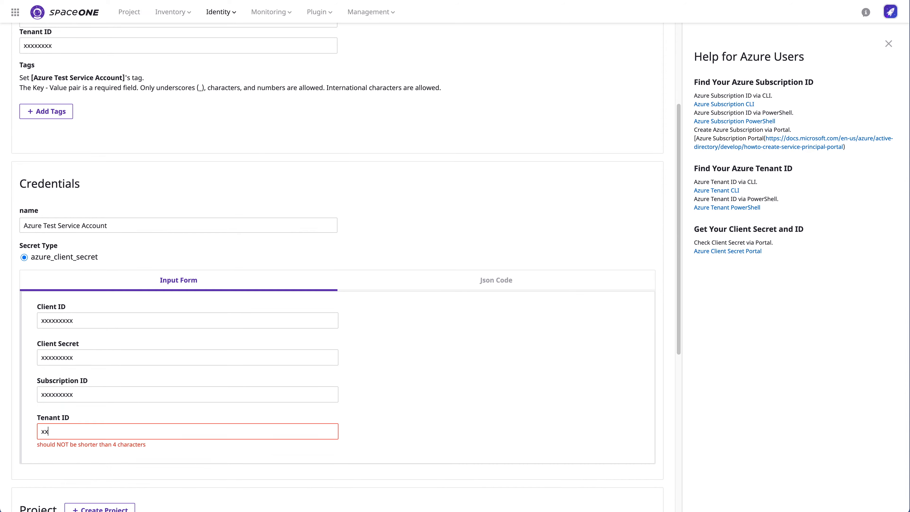
Step: Link the Azure account to Test Project 2, save it, and show Google accounts
left_click(27, 372)
scroll(32, 369, "down", 2)
left_click(43, 359)
scroll(552, 405, "down", 2)
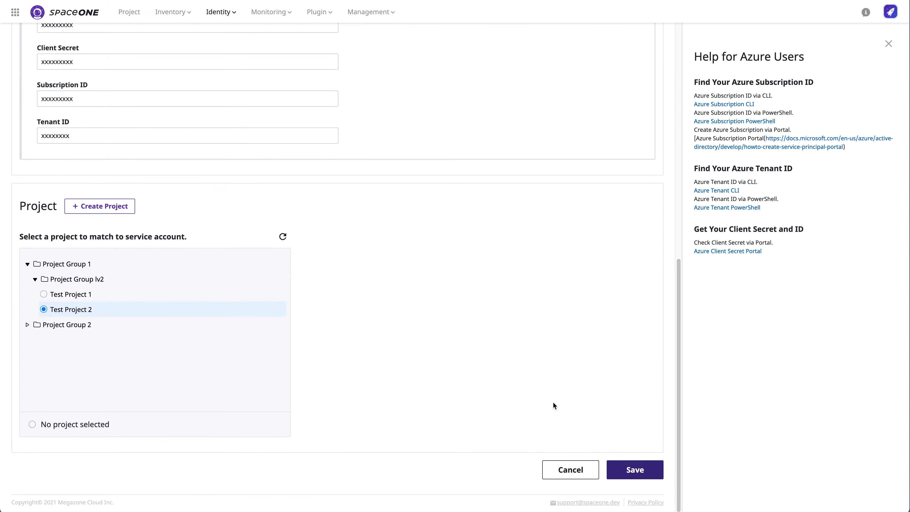
left_click(638, 468)
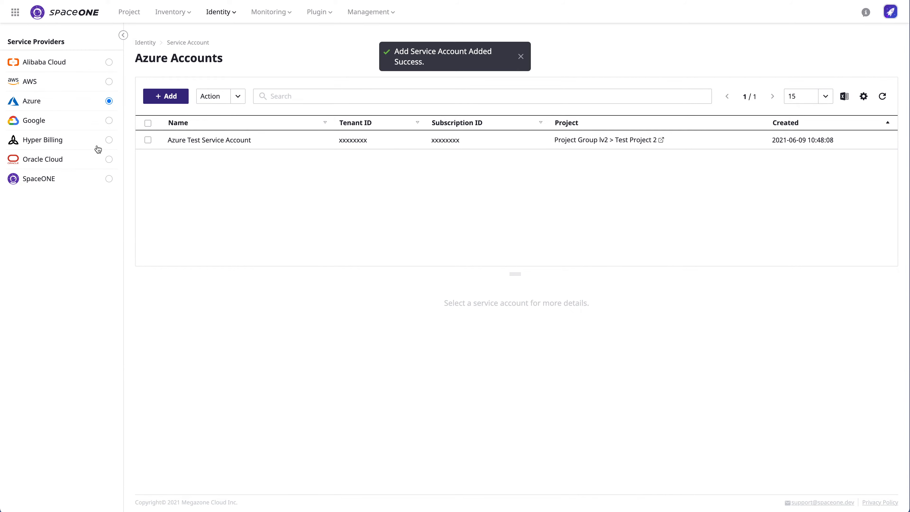
left_click(109, 121)
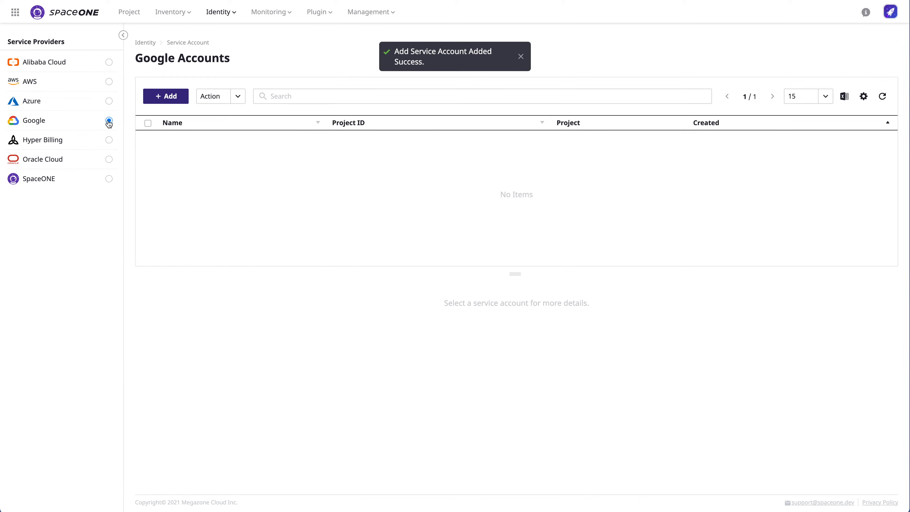
Step: Start a Google account named 'Google Test Service Account' with Project ID 'project'
left_click(164, 96)
left_click(160, 140)
type("Google Test Service Account")
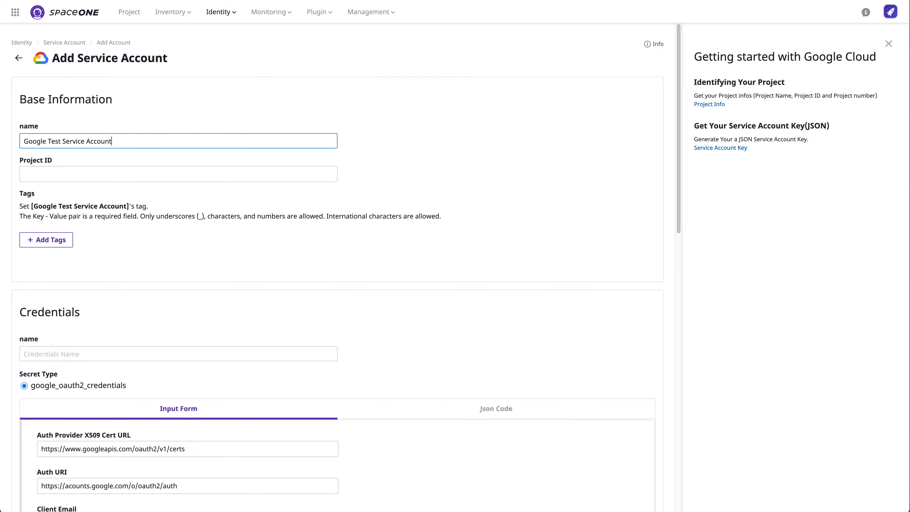
left_click(239, 176)
type("projectxxx")
Step: Copy the account name into the credentials name field
scroll(406, 226, "down", 2)
left_click_drag(118, 82, 22, 82)
key("ctrl+c")
left_click(151, 295)
key("ctrl+v")
scroll(441, 366, "down", 8)
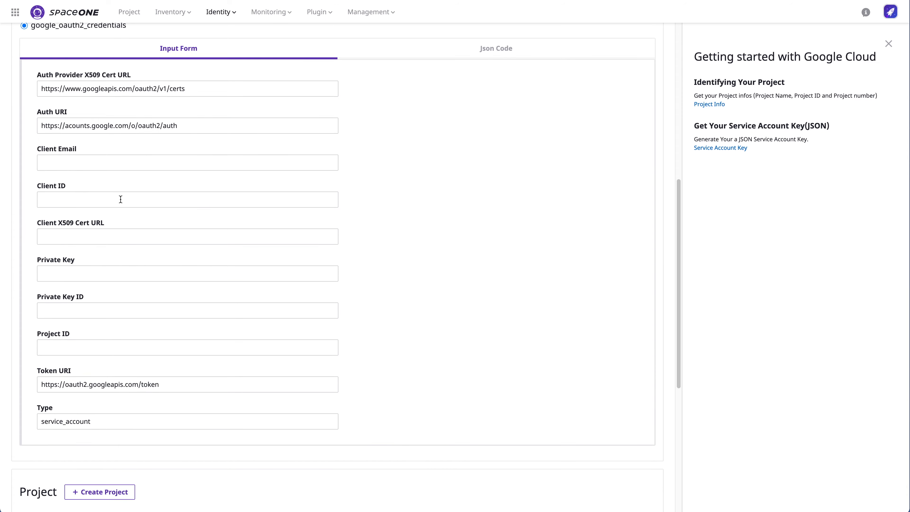
Step: Try JSON credentials with Test Project 3 selected; the save fails
left_click(497, 50)
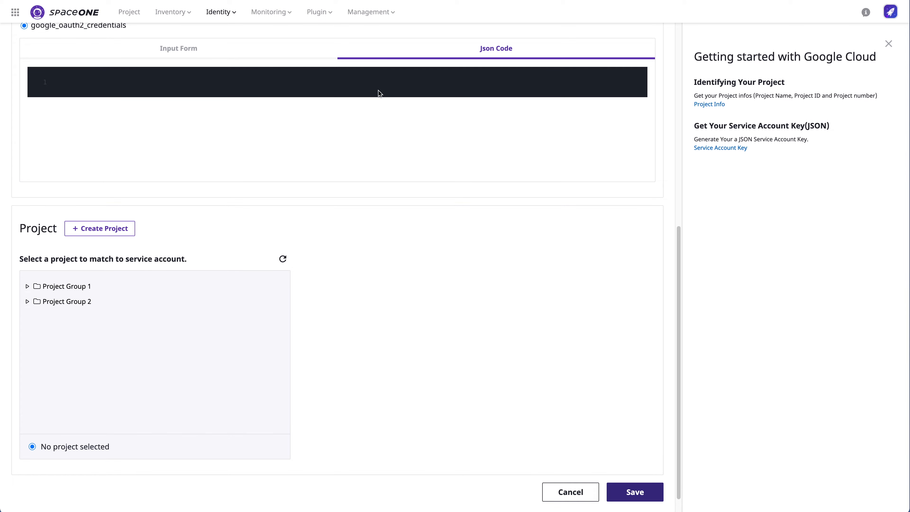
left_click(386, 77)
type("xxxx}")
left_click(37, 316)
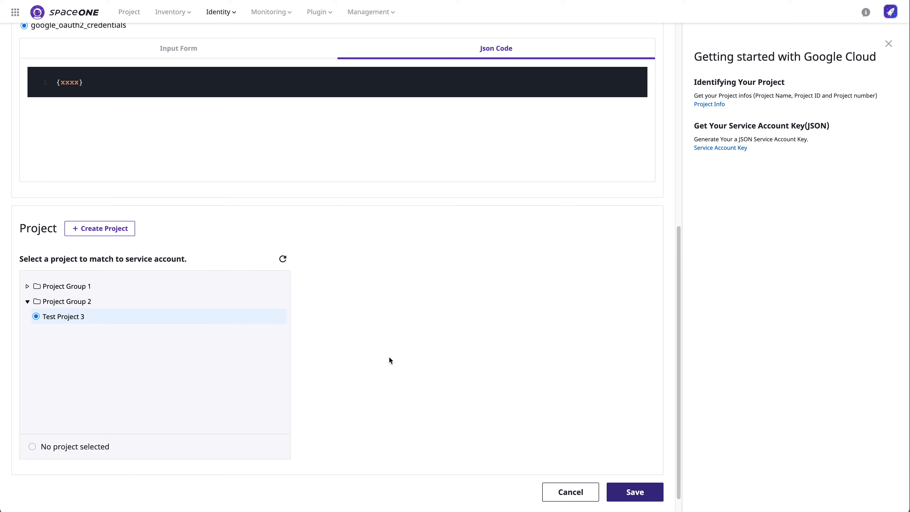
left_click(637, 493)
Step: Delete the invalid JSON and return to the Input Form credentials
scroll(312, 418, "up", 8)
left_click(135, 382)
key("BackSpace")
key("BackSpace")
key("BackSpace")
key("BackSpace")
key("BackSpace")
key("BackSpace")
left_click(173, 347)
Step: Enter the client email, client ID, Client X509 Cert URL and private key
left_click(157, 455)
type("xxxx")
scroll(156, 455, "down", 5)
left_click(187, 309)
type("xxxx")
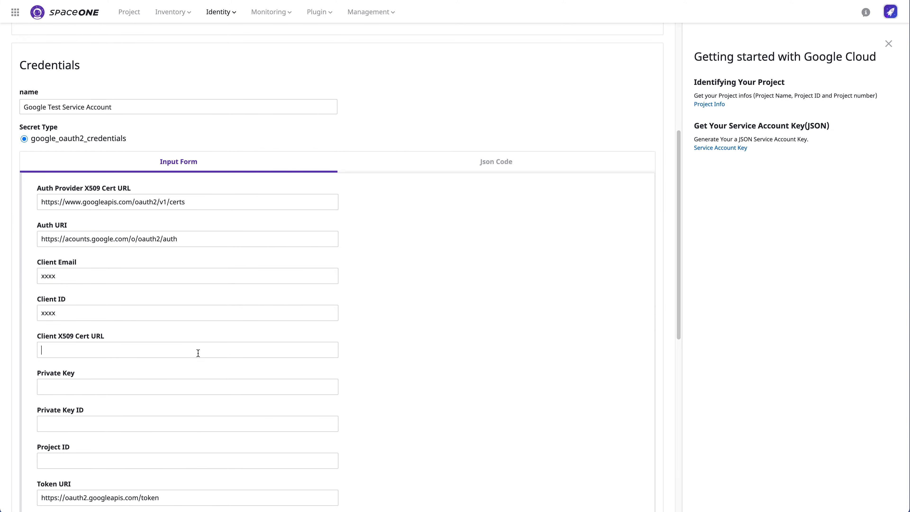
left_click(198, 352)
type("xxxx")
left_click(199, 387)
type("xxxxxxxx")
Step: Fill the credential Project ID and save the Google service account
key("Tab")
type("xxxx")
scroll(446, 357, "down", 5)
left_click(61, 321)
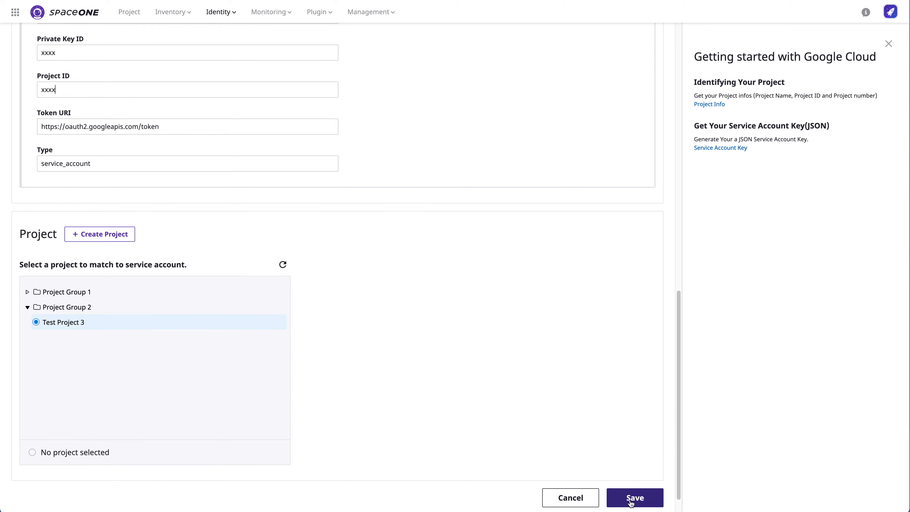
left_click(634, 496)
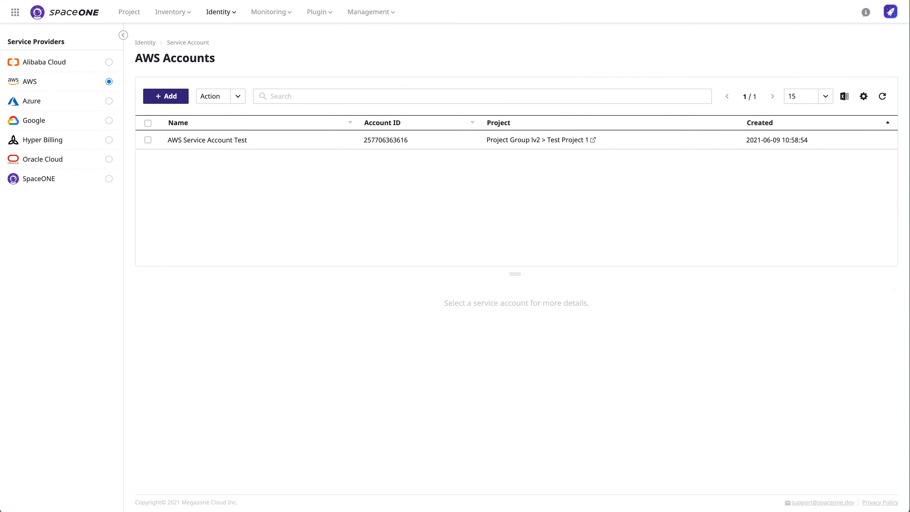
Step: Check the Azure and Google service accounts, then open the User Guide from the help links
left_click(110, 103)
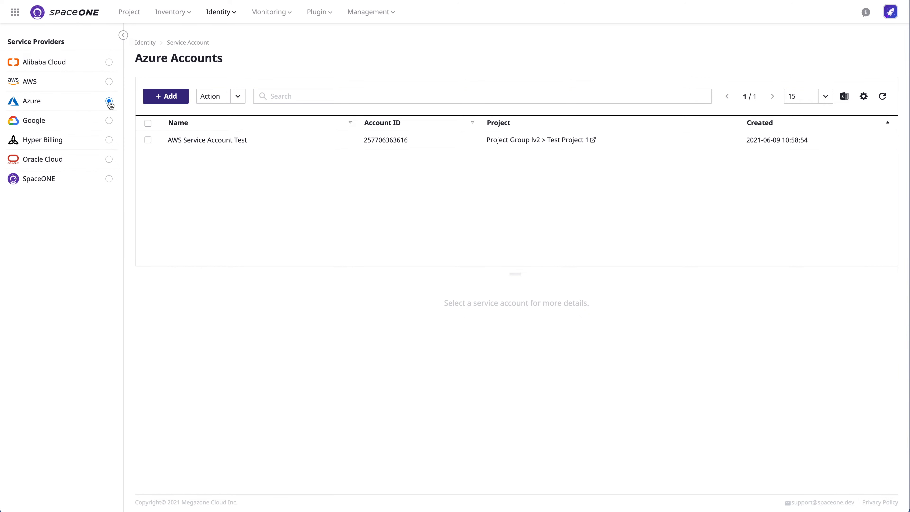
left_click(110, 120)
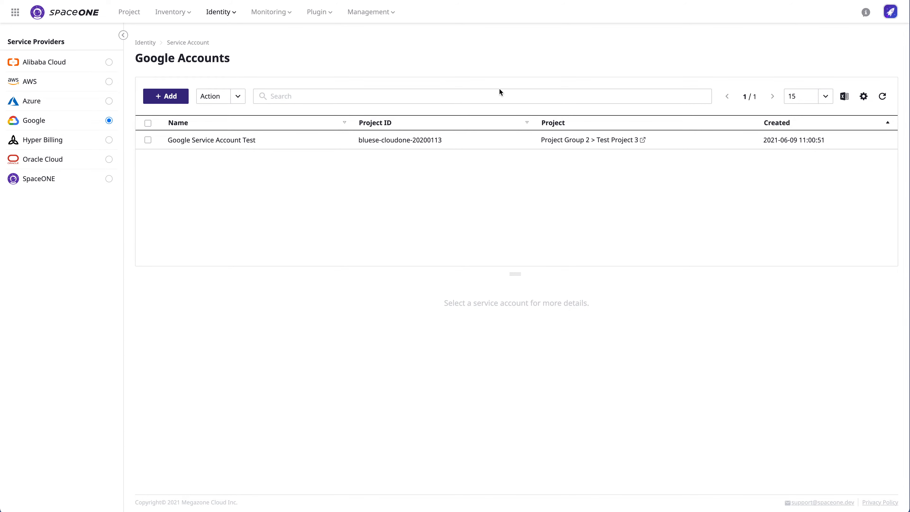
left_click(865, 16)
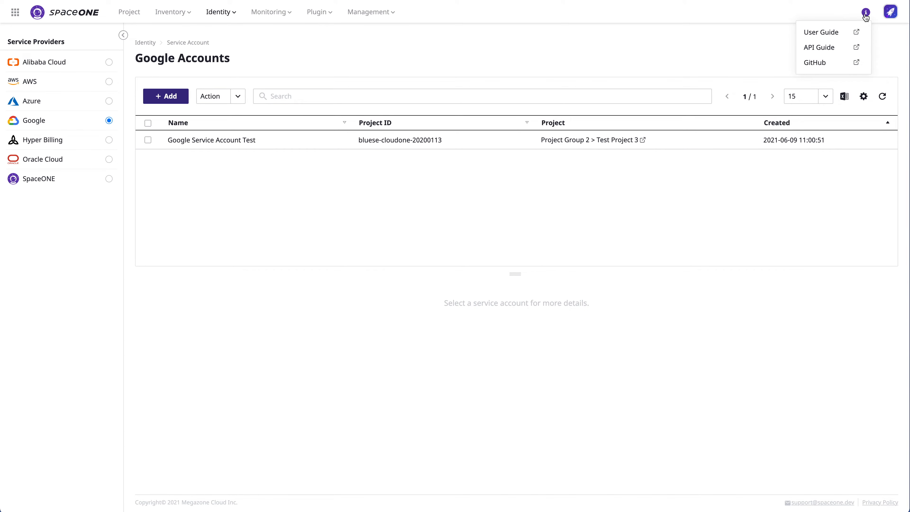
left_click(830, 36)
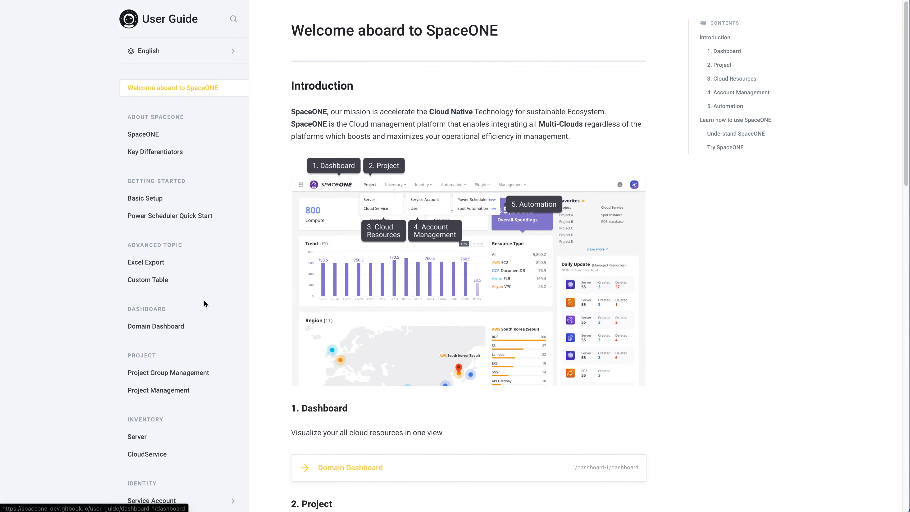
Step: Browse the Domain Dashboard and Service Account guide pages, then the AWS, Google Cloud, Azure and Oracle Cloud policy pages
scroll(204, 301, "down", 5)
left_click(156, 331)
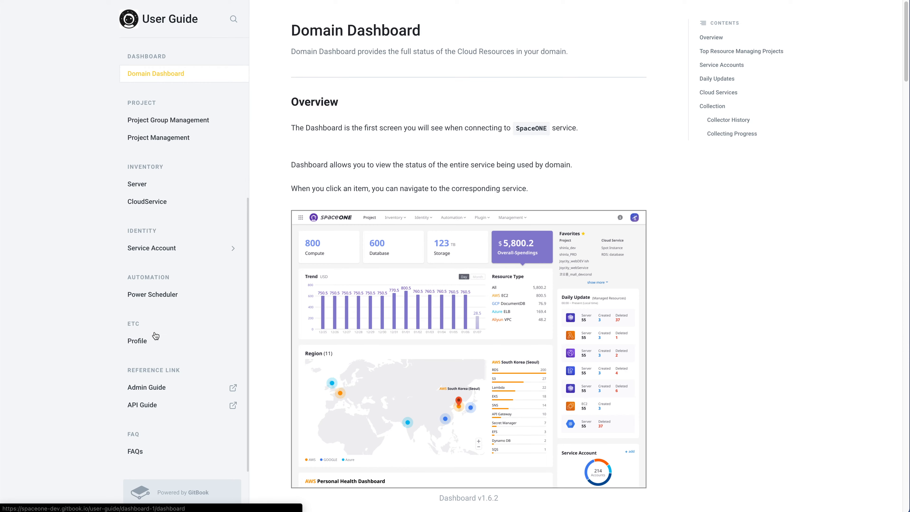
left_click(189, 248)
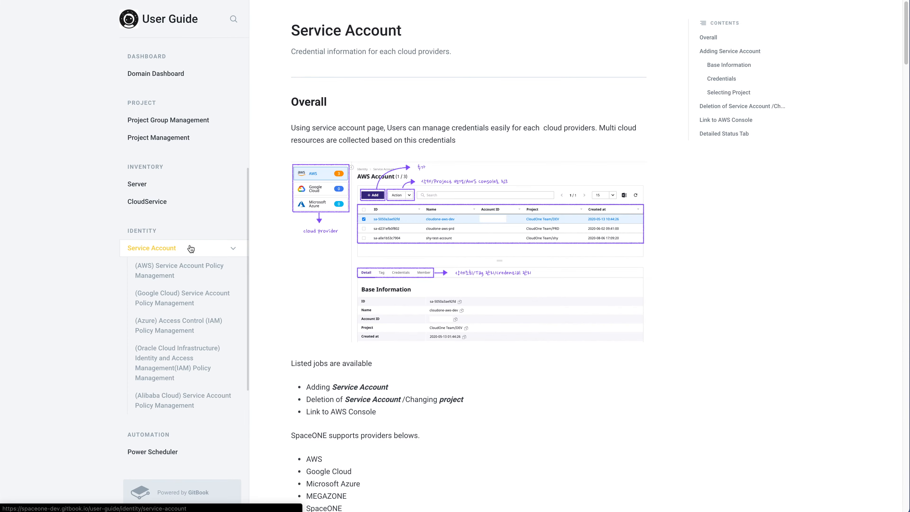
left_click(206, 282)
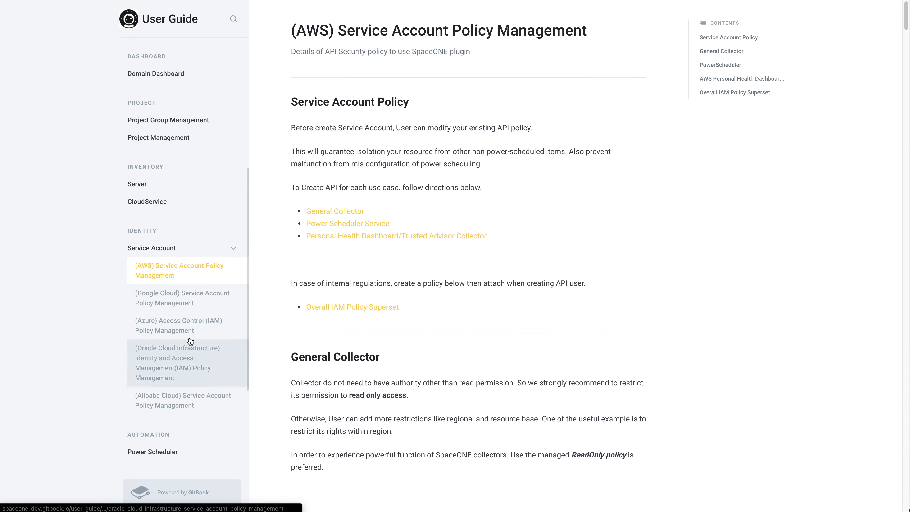
left_click(179, 309)
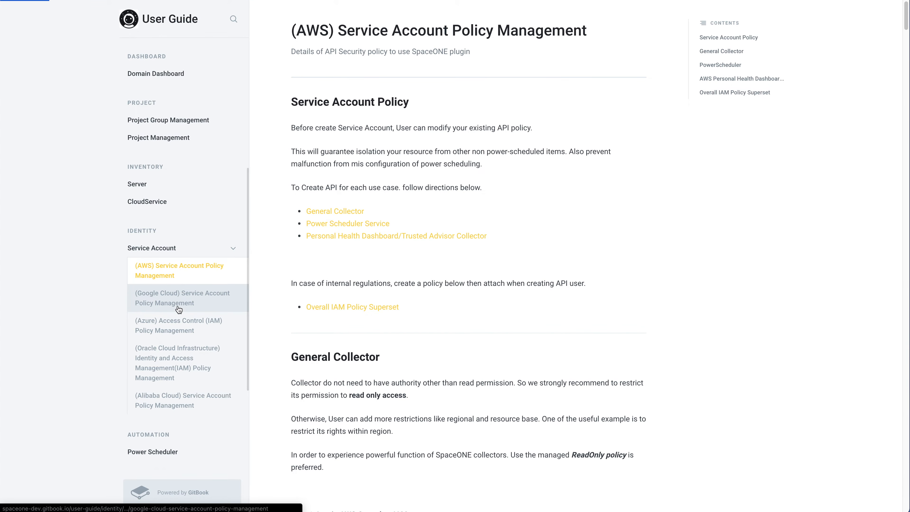
left_click(176, 328)
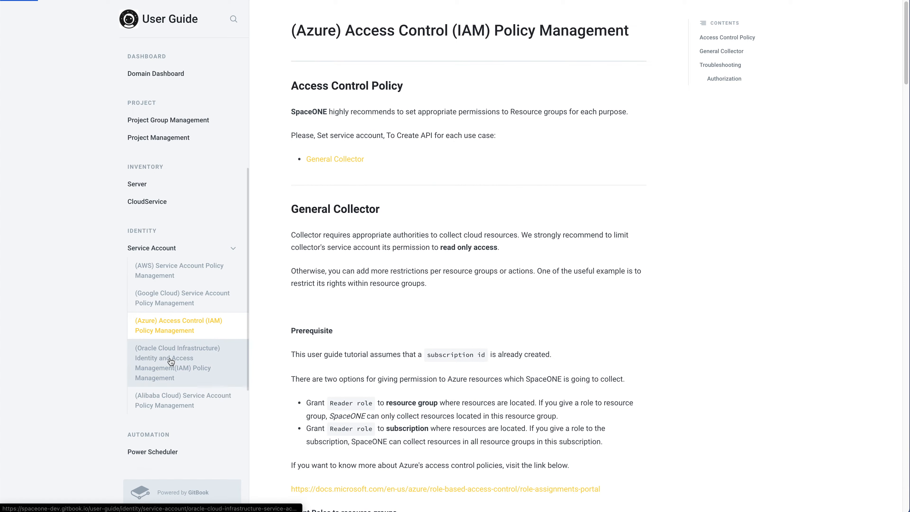
left_click(171, 361)
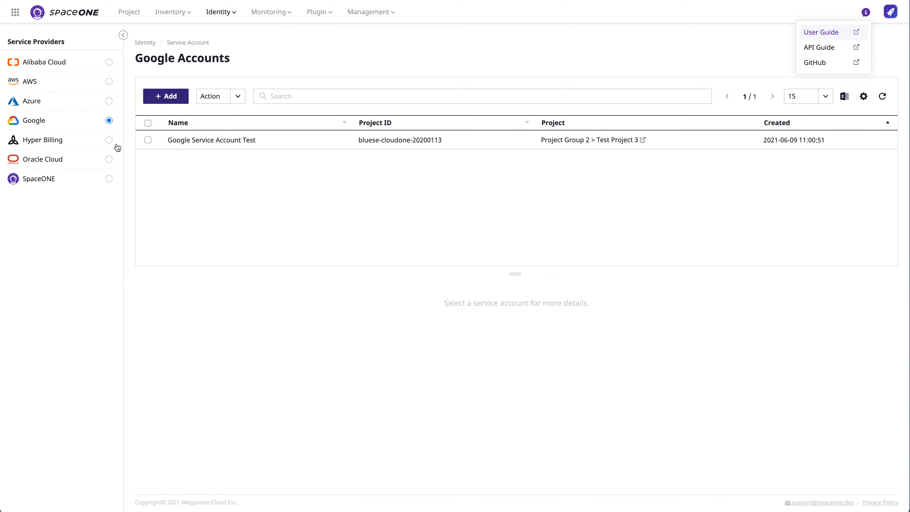
Step: Start a new Hyper Billing service account named 'Hyperbilling Service Account Test'
left_click(109, 142)
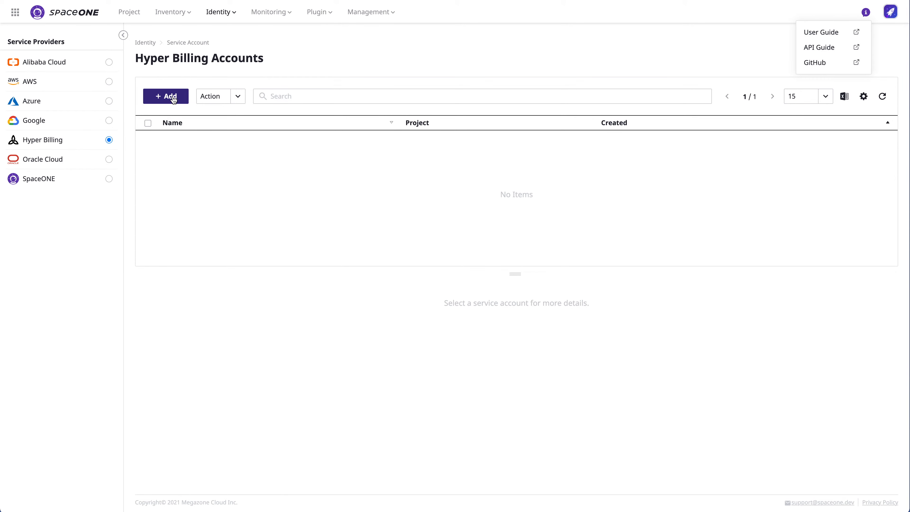
left_click(377, 80)
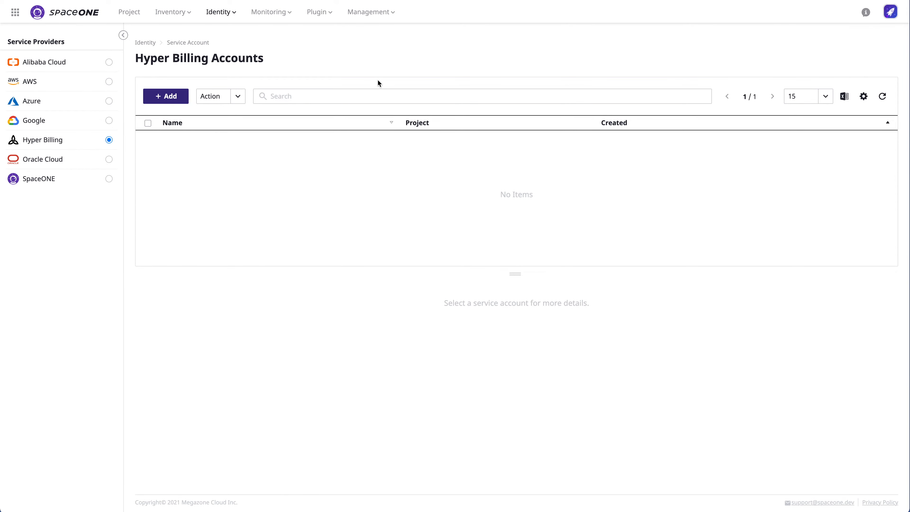
left_click(165, 95)
left_click(204, 142)
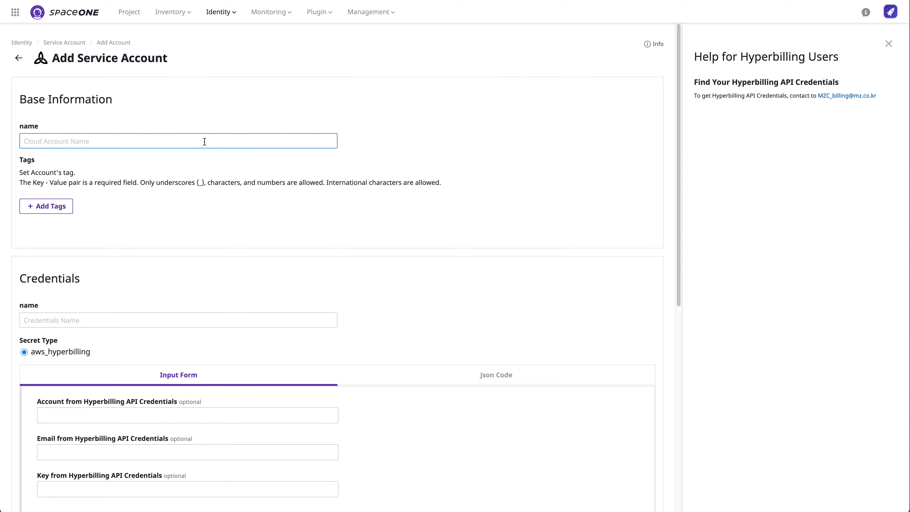
type("Hyperbvil")
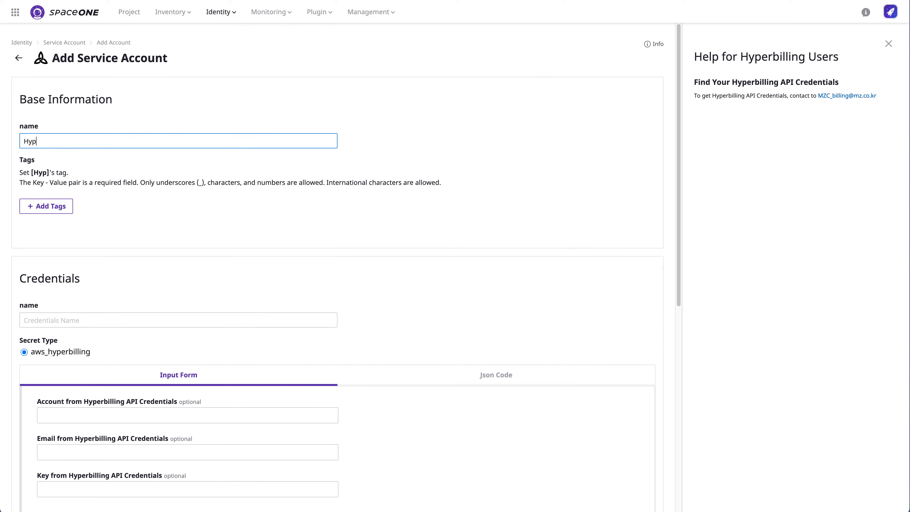
key("BackSpace")
key("BackSpace")
key("BackSpace")
type("illing Service Account Test")
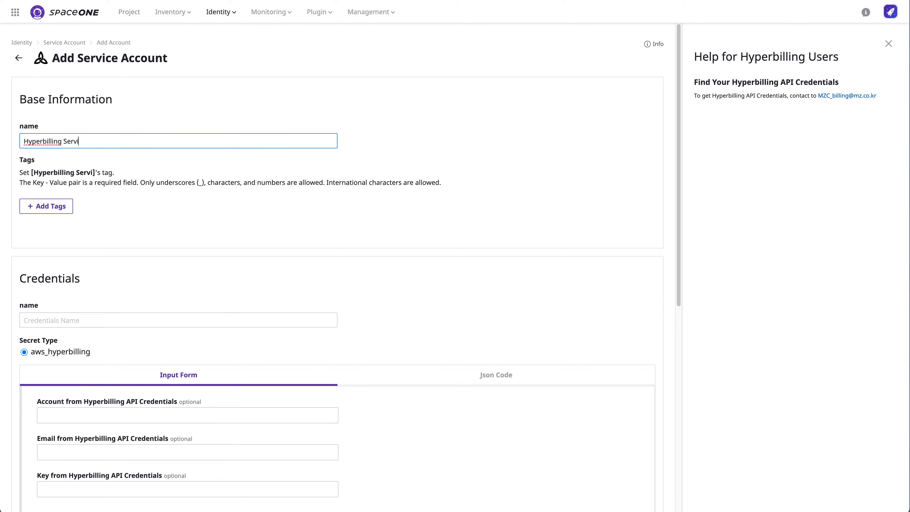
Step: Fill the credentials name and the account, email and key fields with placeholder values
left_click(136, 323)
key("super+v")
scroll(135, 324, "down", 1)
left_click(261, 399)
triple_click(260, 399)
key("BackSpace")
left_click(250, 428)
type("xxx@mz.co.kr")
left_click(237, 398)
type("xxxxxxxxxxxxxx")
scroll(238, 398, "down", 4)
left_click(233, 342)
type("xxxxxxxxxxxxxxxx")
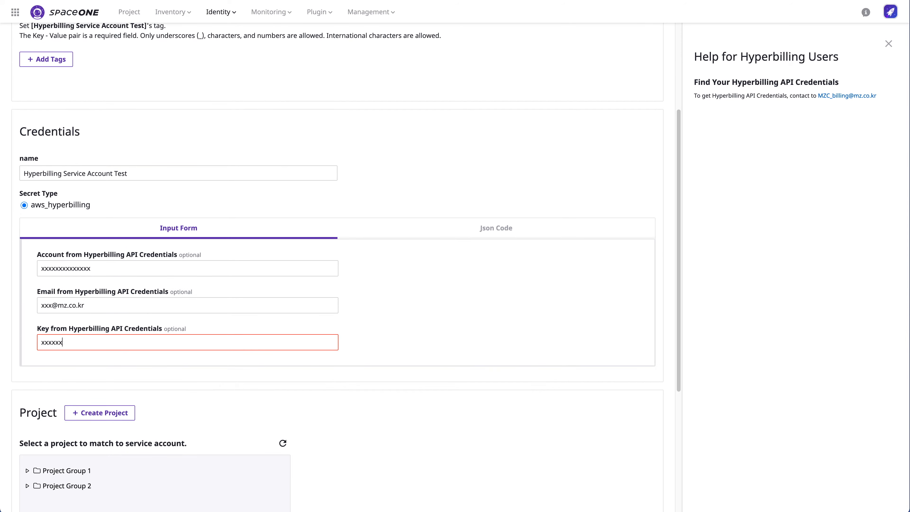
Step: Link the account to Test Project 1 and save it
scroll(392, 425, "down", 4)
left_click(28, 321)
left_click(82, 351)
scroll(359, 412, "down", 2)
left_click(640, 469)
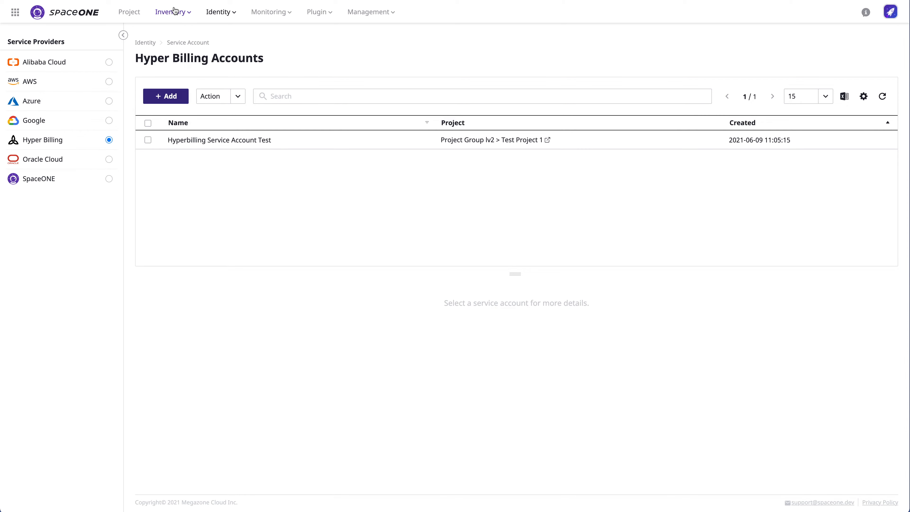
Step: In User Management, add a Google OAuth2 user, checking the user's ID and entering the full name
mouse_move(219, 13)
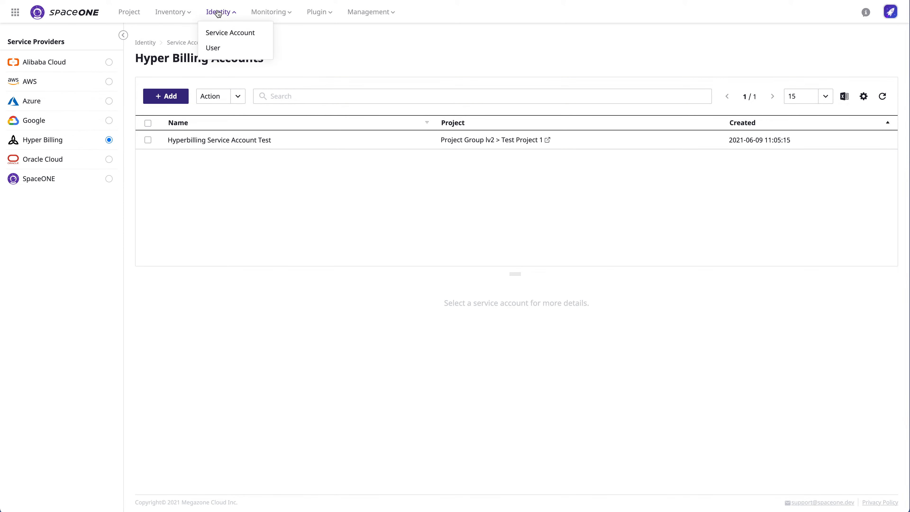
left_click(223, 50)
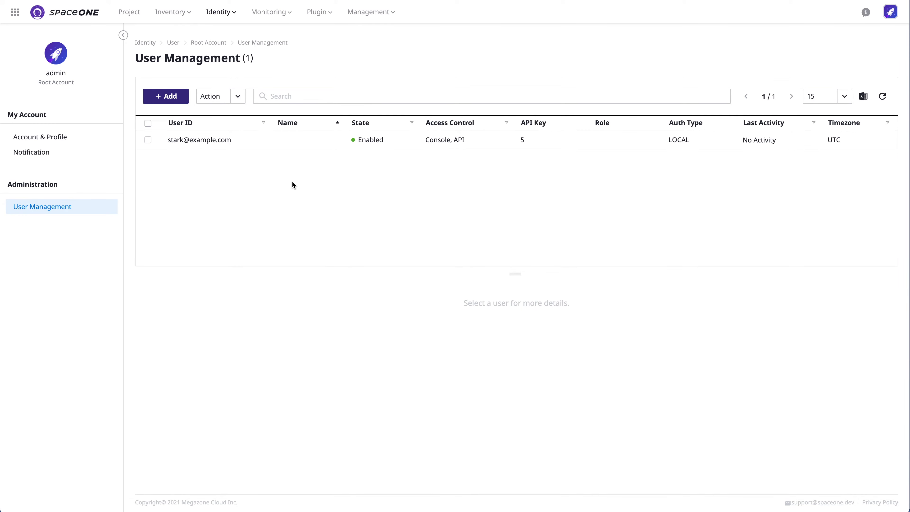
left_click(186, 97)
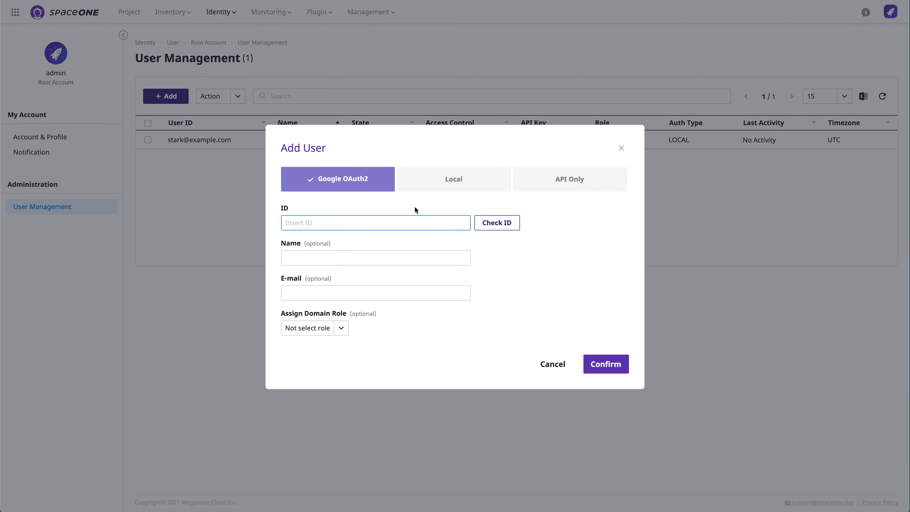
left_click(497, 222)
left_click(406, 265)
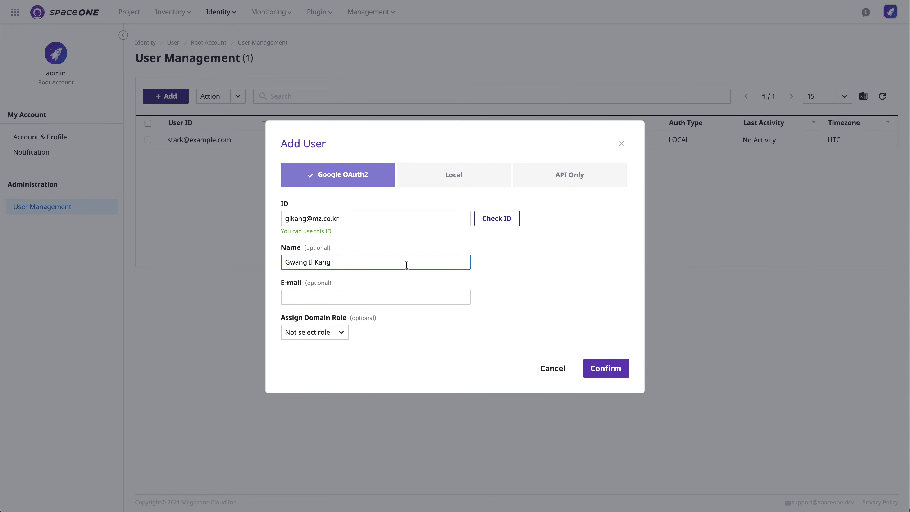
Step: Give the new user the Domain Admin role and confirm it, then start another user
left_click(433, 297)
left_click(476, 367)
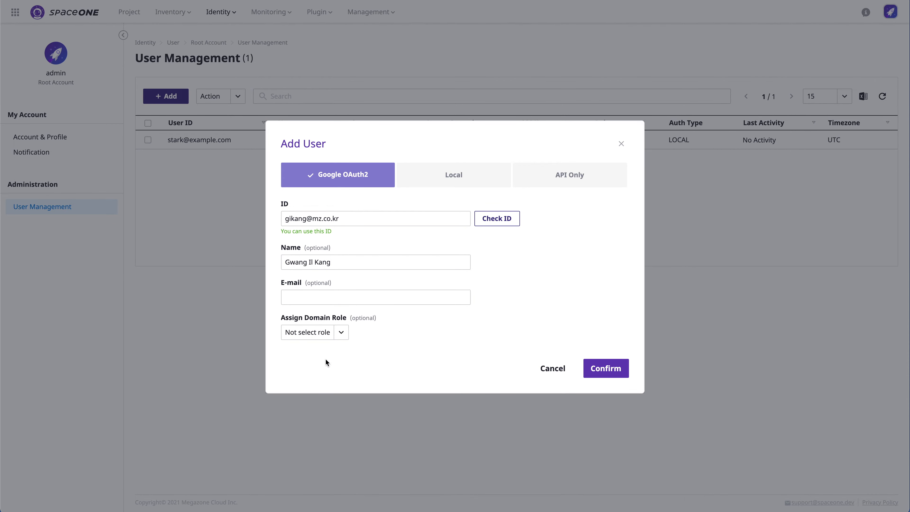
left_click(341, 334)
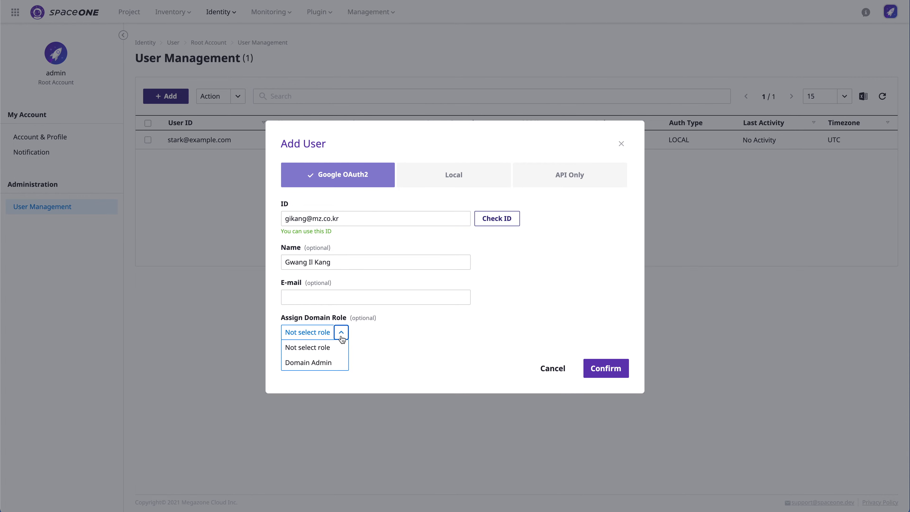
left_click(305, 362)
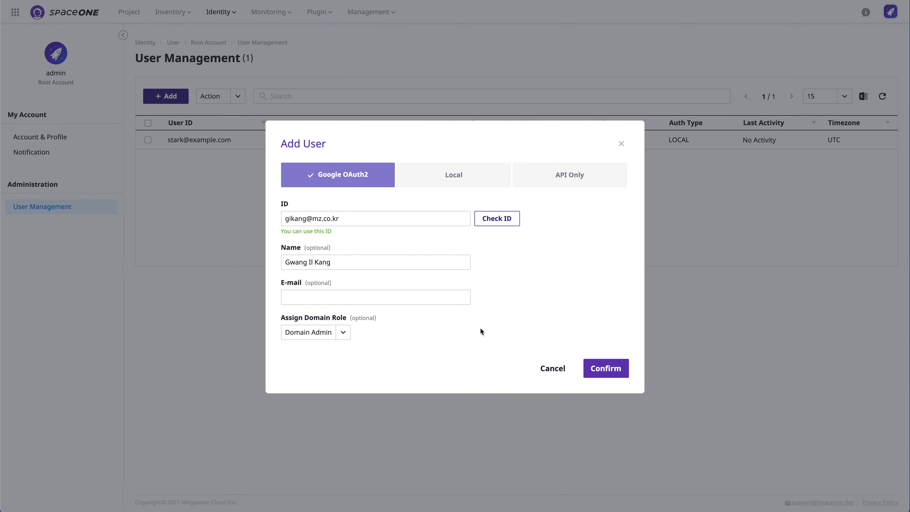
left_click(610, 369)
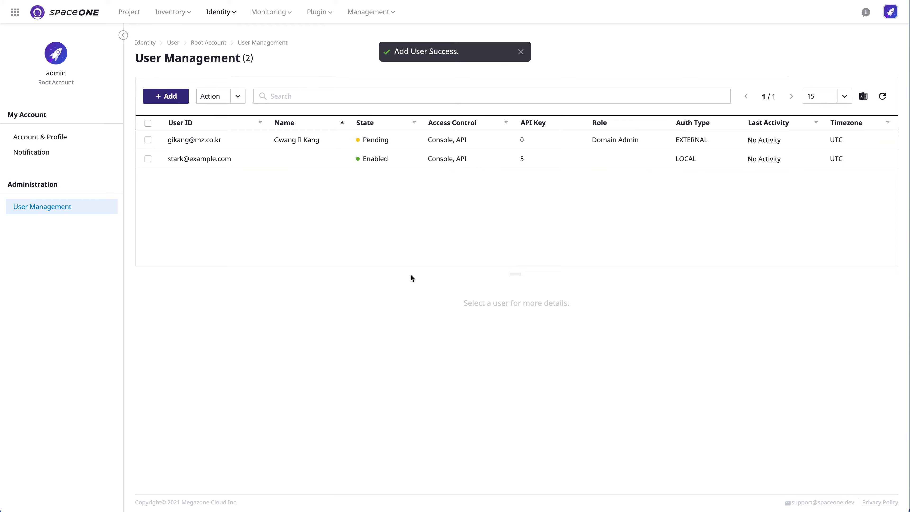
left_click(172, 98)
Step: Set up the first local user with a checked ID, a name and no domain role
left_click(436, 190)
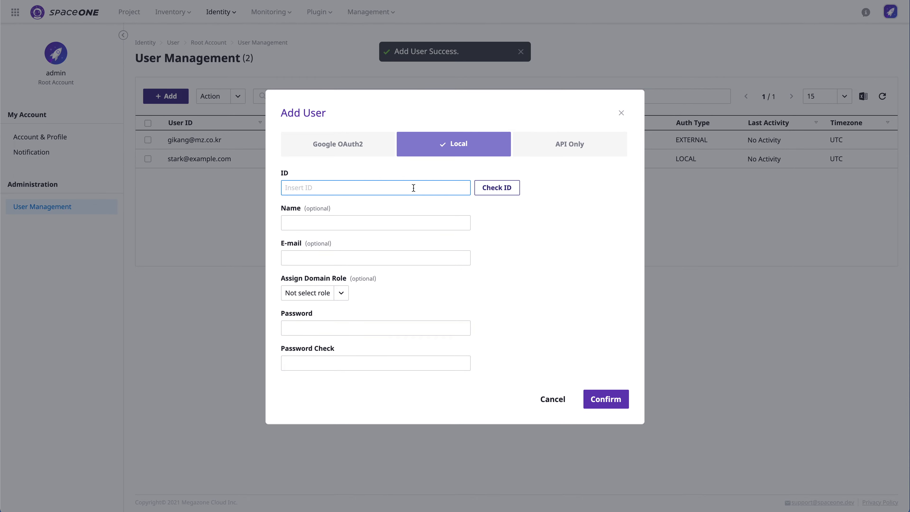
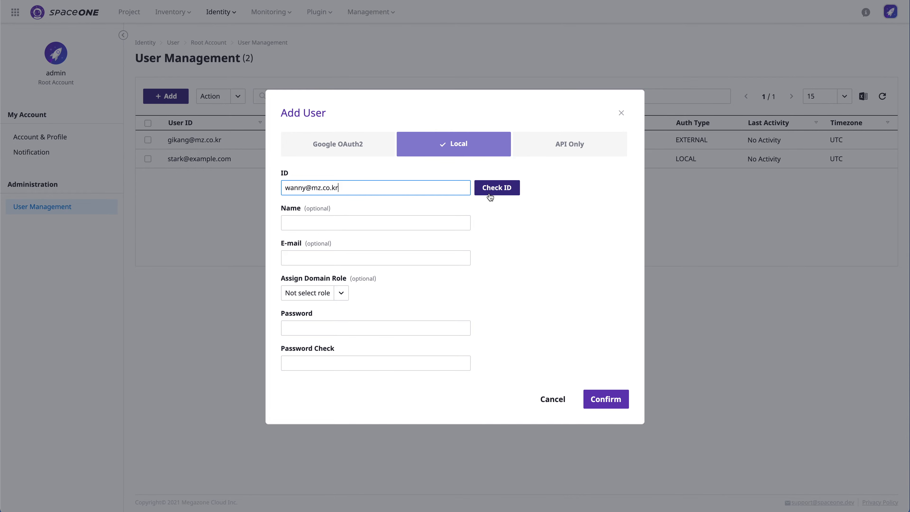
left_click(496, 188)
left_click(434, 230)
type("wanny")
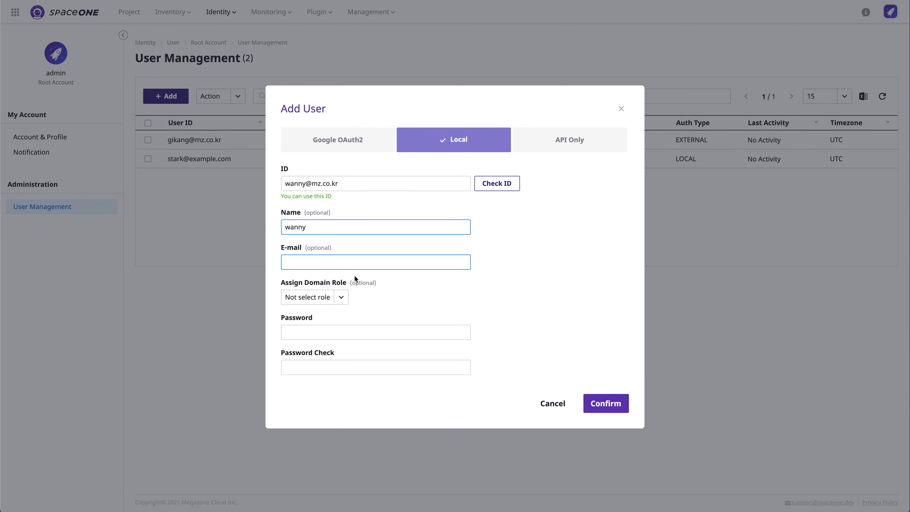
left_click(322, 297)
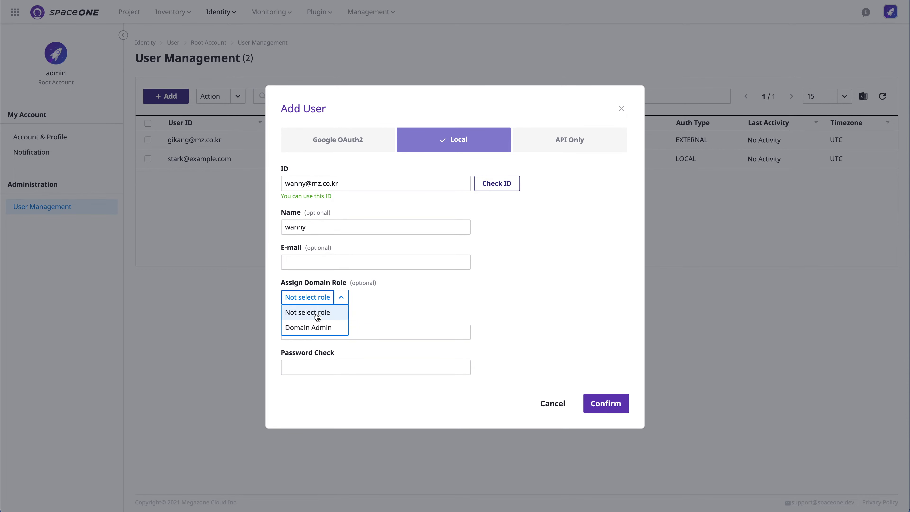
left_click(327, 305)
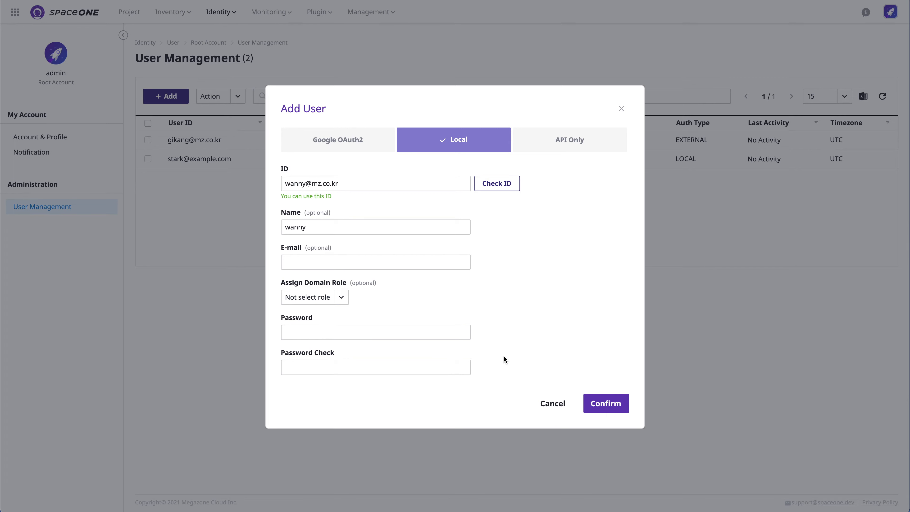
Step: Enter matching passwords for the first local user and create it
key("Tab")
type("••••••••••••")
key("Tab")
type("•••••••••••")
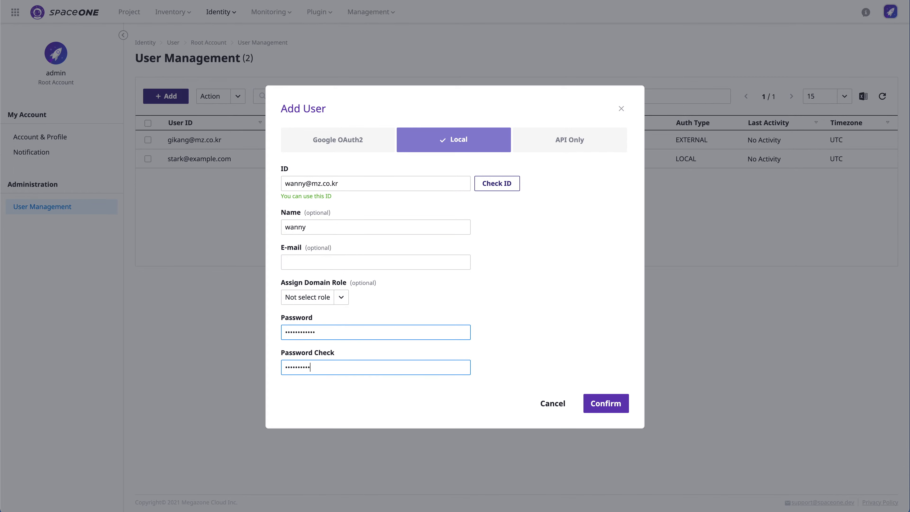
left_click(611, 408)
left_click(349, 328)
key("super+a")
type("•••••••••••")
key("Tab")
type("•••••••••••")
left_click(612, 409)
Step: Create a second local user with a checked ID, the name 'wanny2' and a password
left_click(183, 101)
left_click(406, 179)
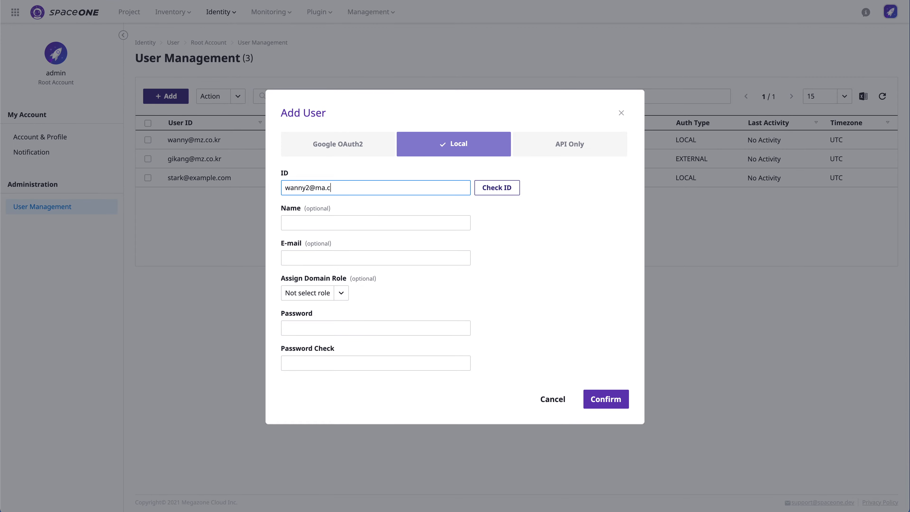
left_click(501, 188)
left_click(438, 229)
type("wanny2")
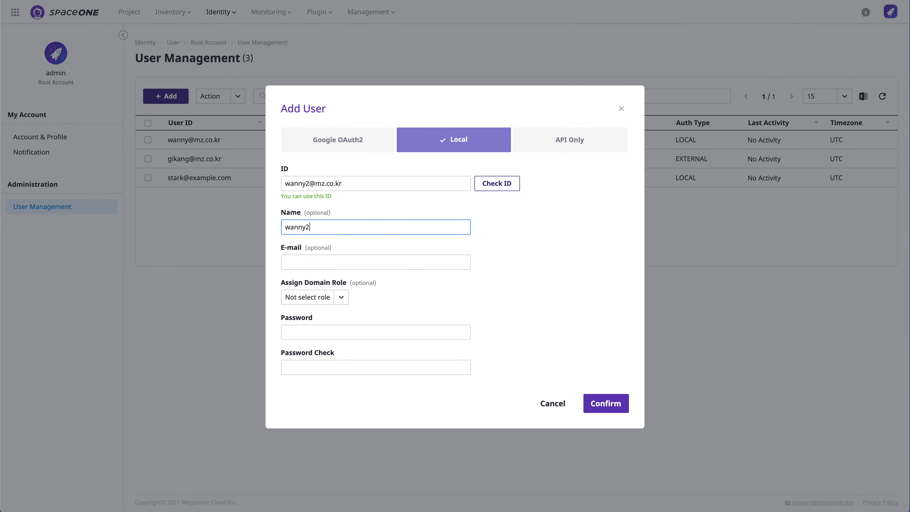
left_click(340, 332)
type("•••••••••••")
key("Tab")
type("•••••••••••")
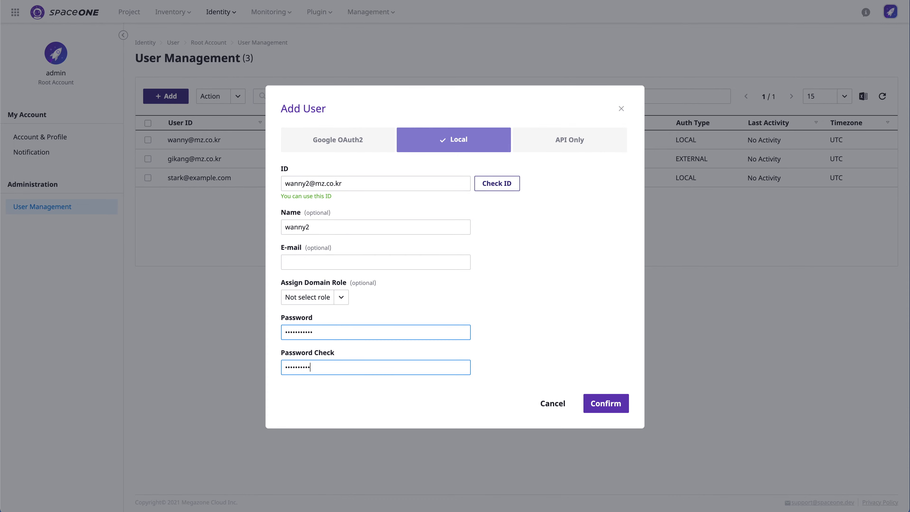
key("Return")
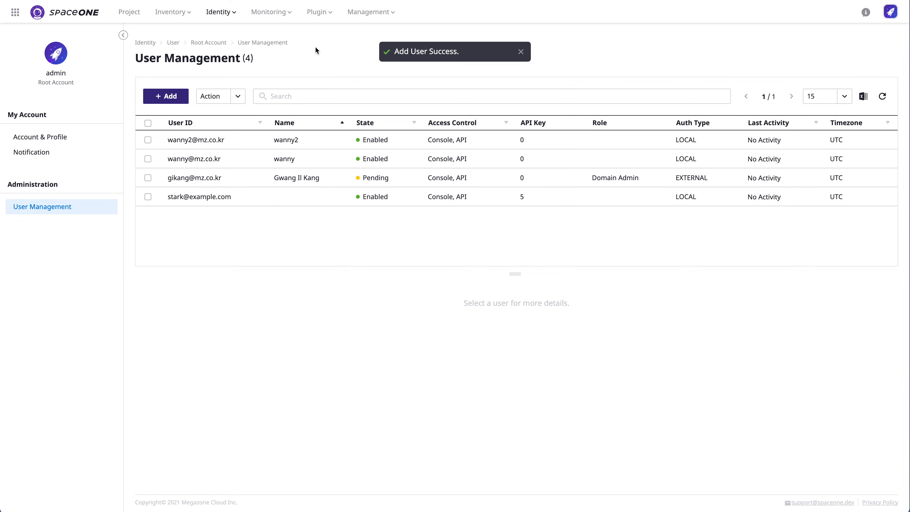
left_click(127, 11)
Step: In Test Project 1's members, select both new users and give them the Project Admin role
left_click(219, 132)
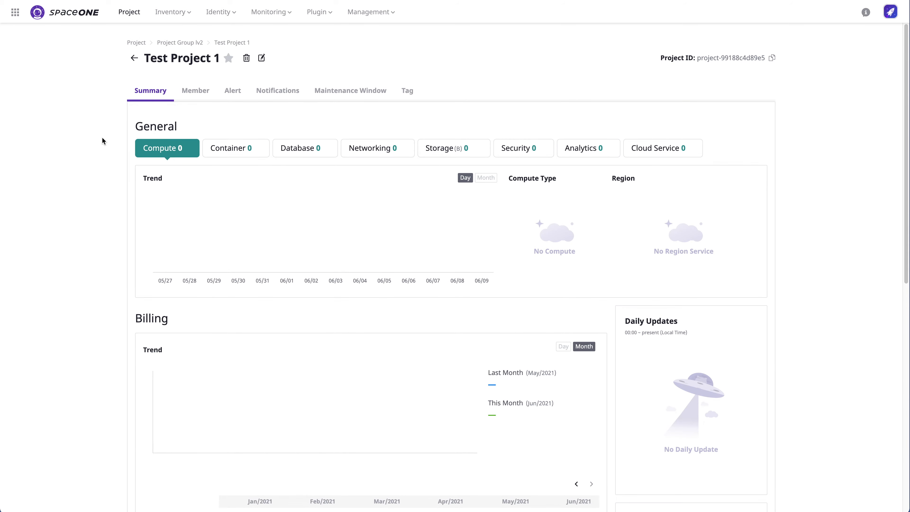
left_click(198, 91)
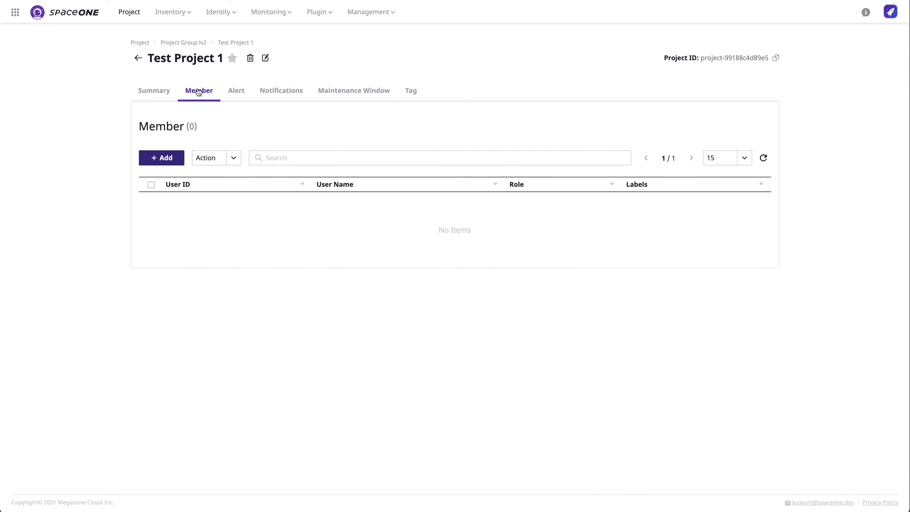
left_click(180, 165)
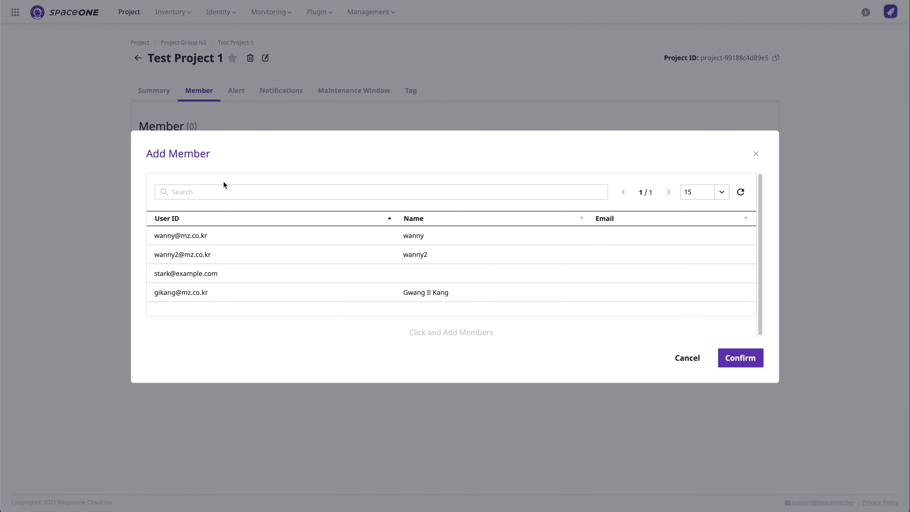
left_click(300, 236)
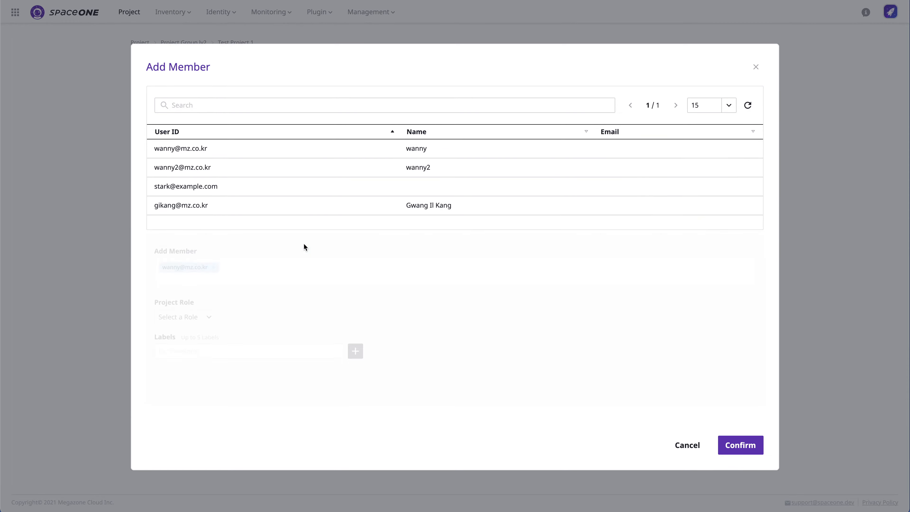
left_click(337, 168)
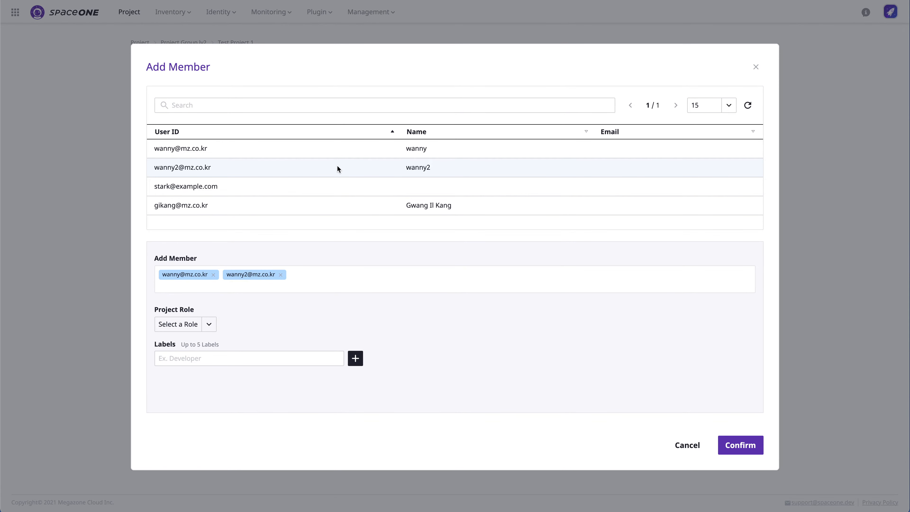
left_click(218, 360)
left_click(189, 323)
left_click(191, 340)
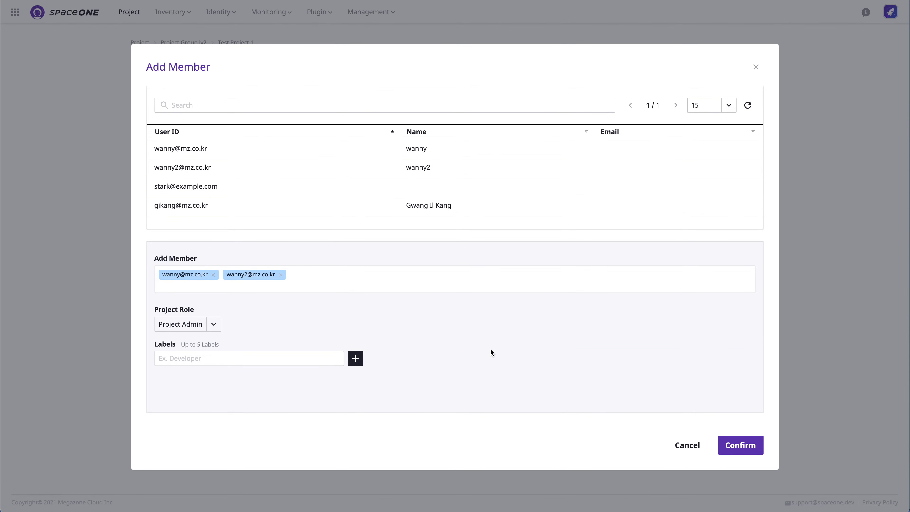
Step: Label the new members IT Operators and add them to the project
left_click(327, 356)
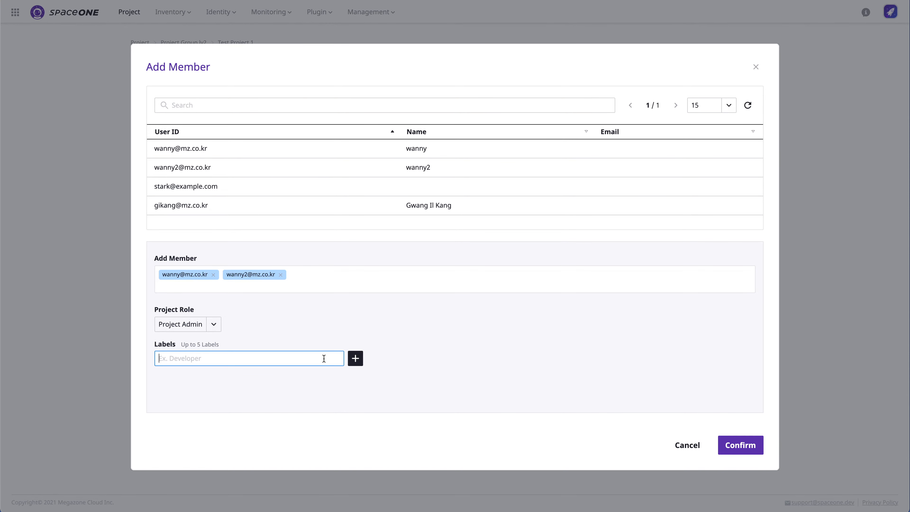
type("dev")
key("BackSpace")
key("BackSpace")
key("BackSpace")
type("IT ManOperator")
left_click(355, 358)
left_click(744, 446)
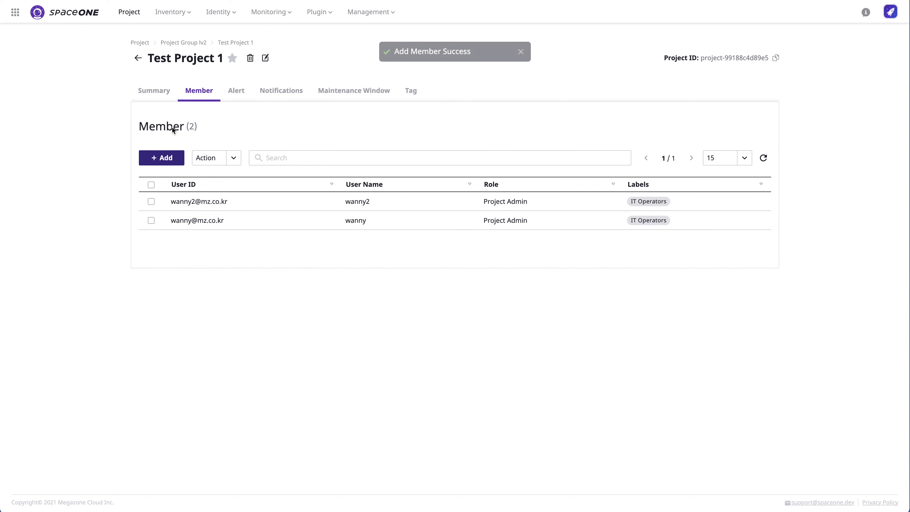
mouse_move(316, 13)
left_click(322, 33)
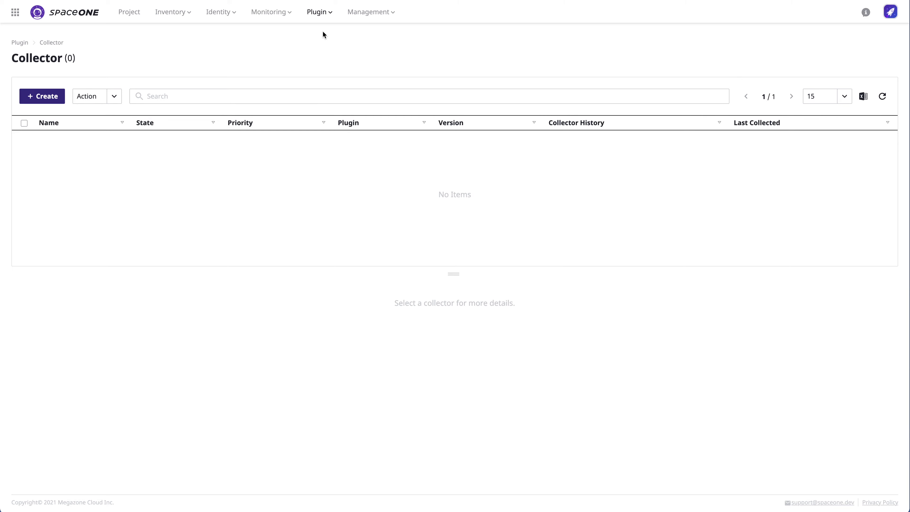
Step: Create the aws-ec2-collectors collector from the aws-ec2 plugin at version 1.12
left_click(50, 97)
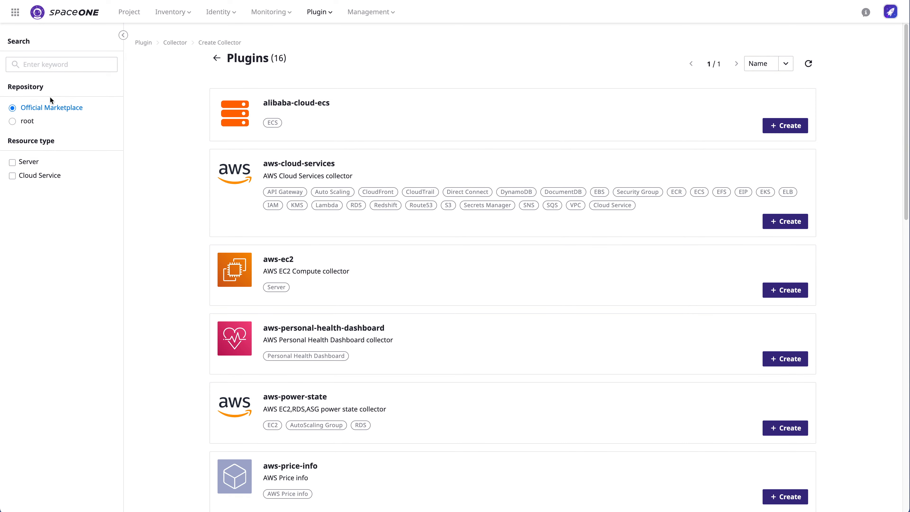
scroll(182, 194, "down", 2)
scroll(181, 195, "down", 1)
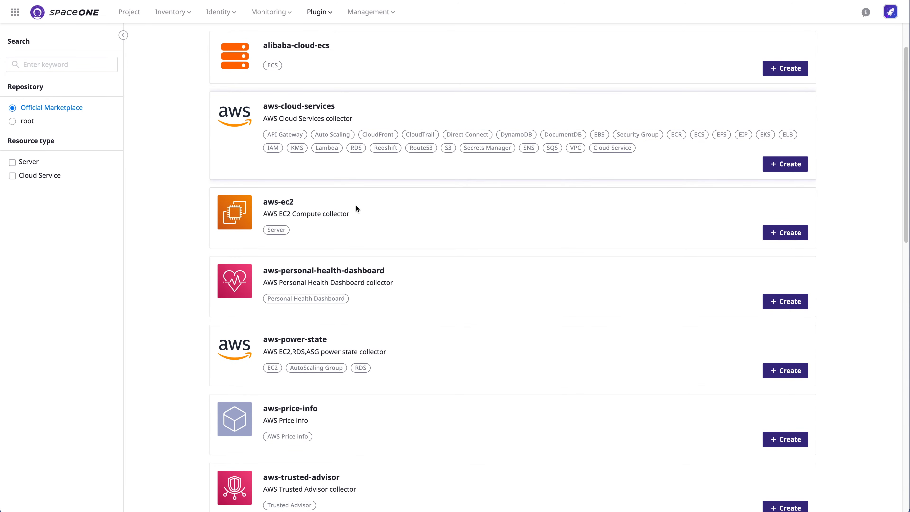
left_click(791, 233)
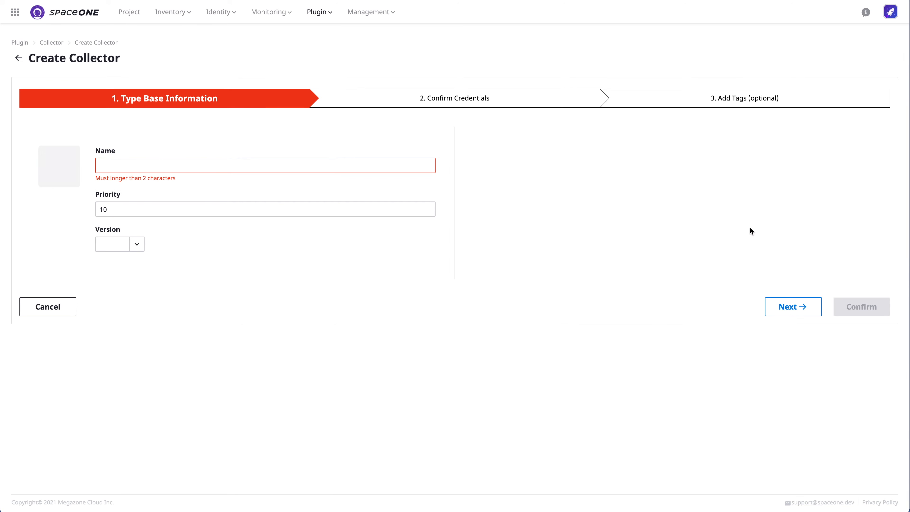
left_click(345, 168)
type("aws-ec2-collectors")
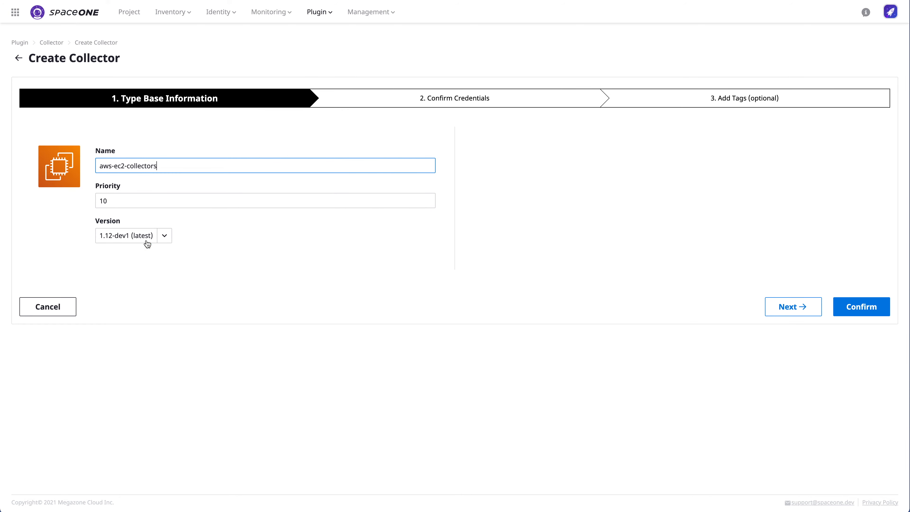
left_click(147, 244)
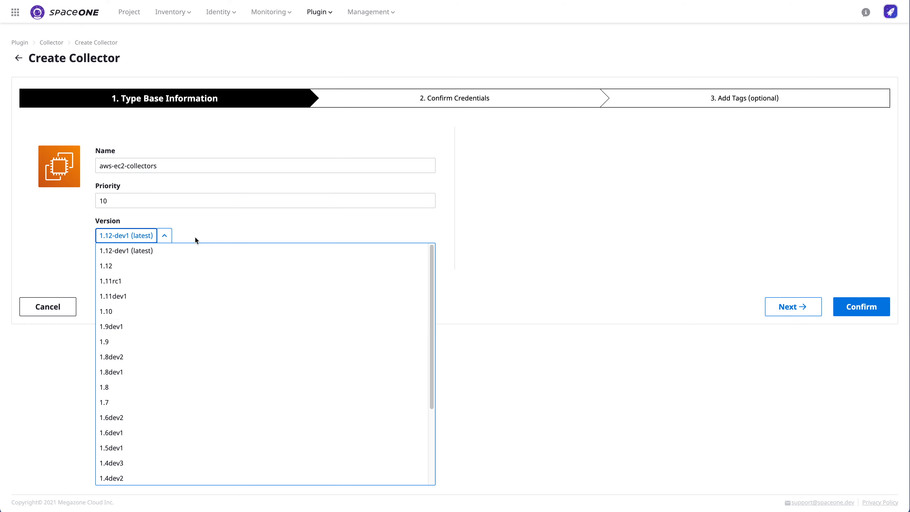
left_click(175, 269)
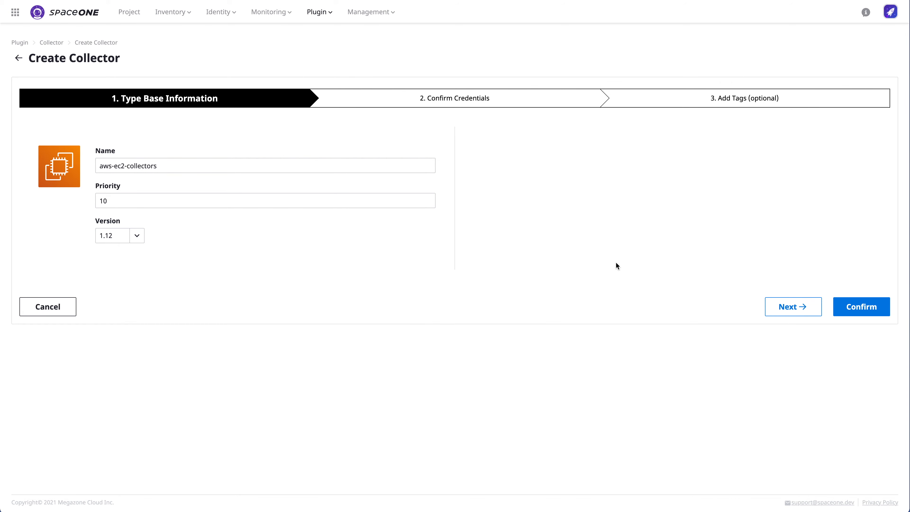
left_click(799, 311)
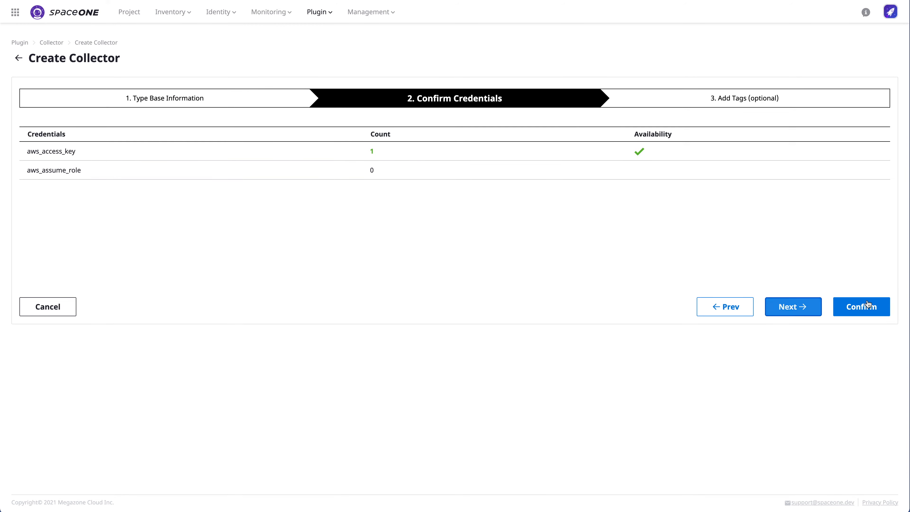
left_click(866, 309)
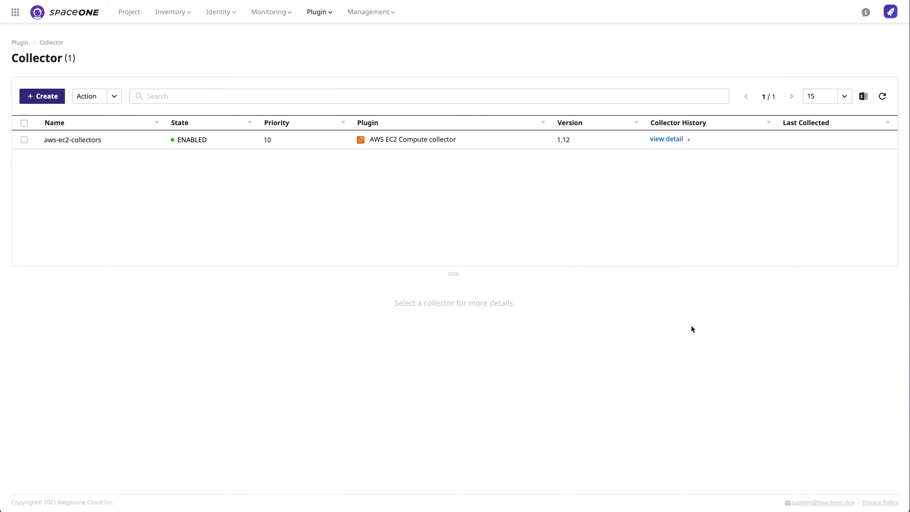
Step: Create aws-cloud-service-collector from the aws-cloud-services plugin at version 1.10.1
left_click(41, 101)
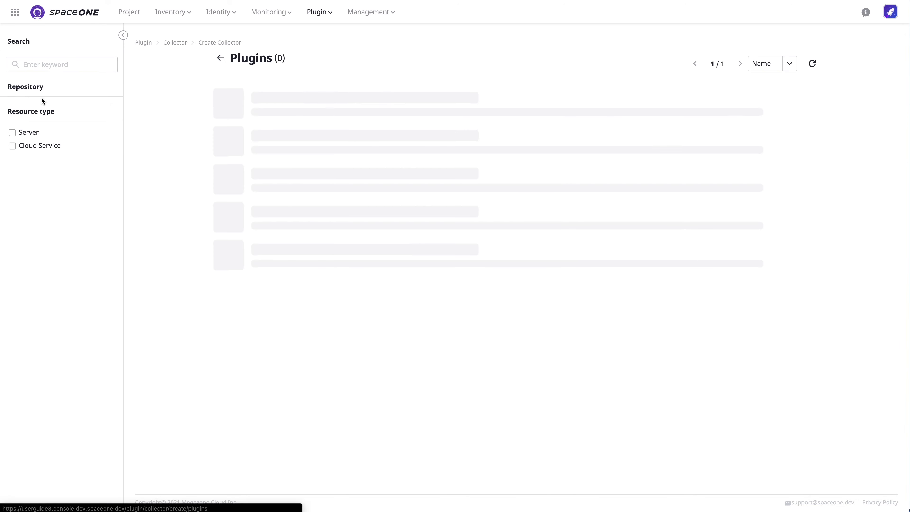
left_click(778, 221)
type("aws-c")
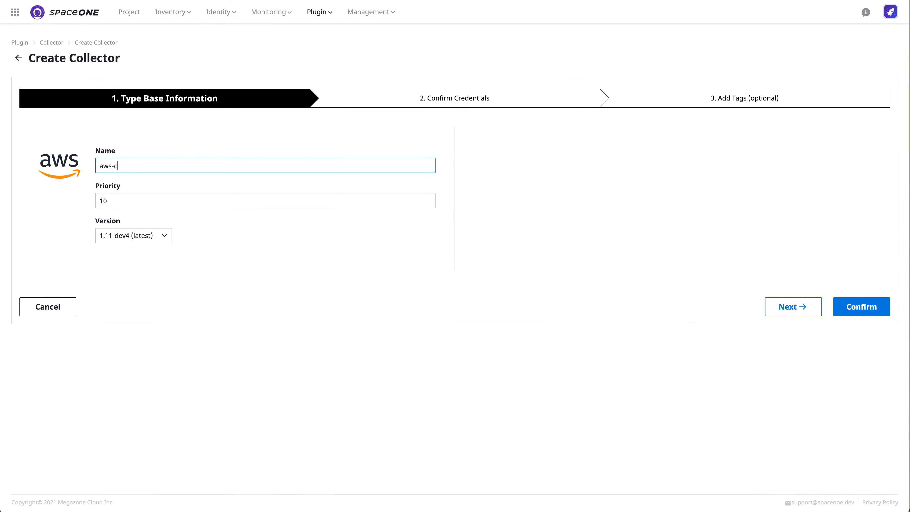
type("loud-service-collector")
left_click(126, 235)
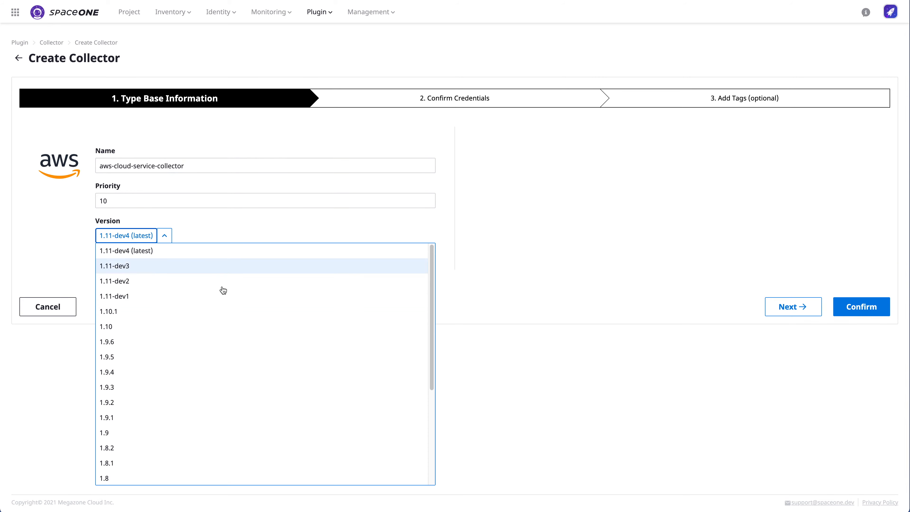
left_click(227, 311)
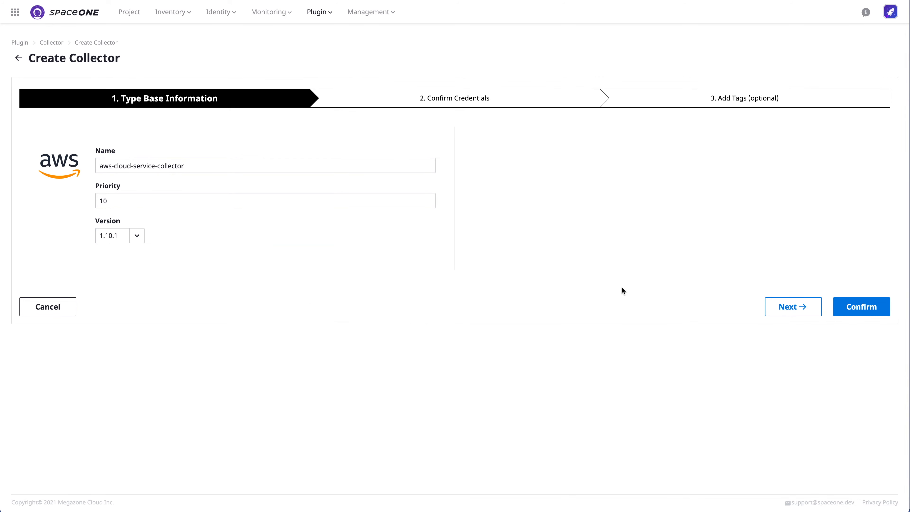
left_click(808, 307)
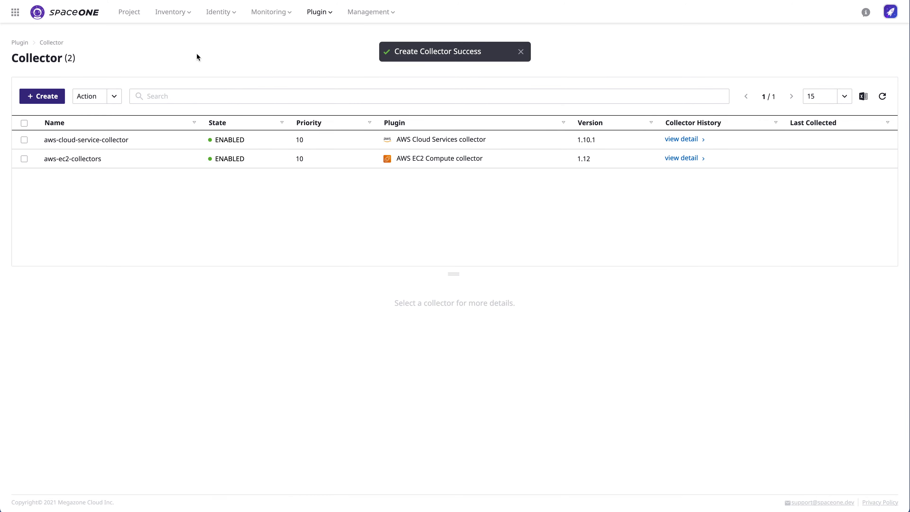
Step: Create aws-phd-collector from the Personal Health Dashboard plugin at version 1.4
left_click(42, 96)
scroll(471, 189, "down", 5)
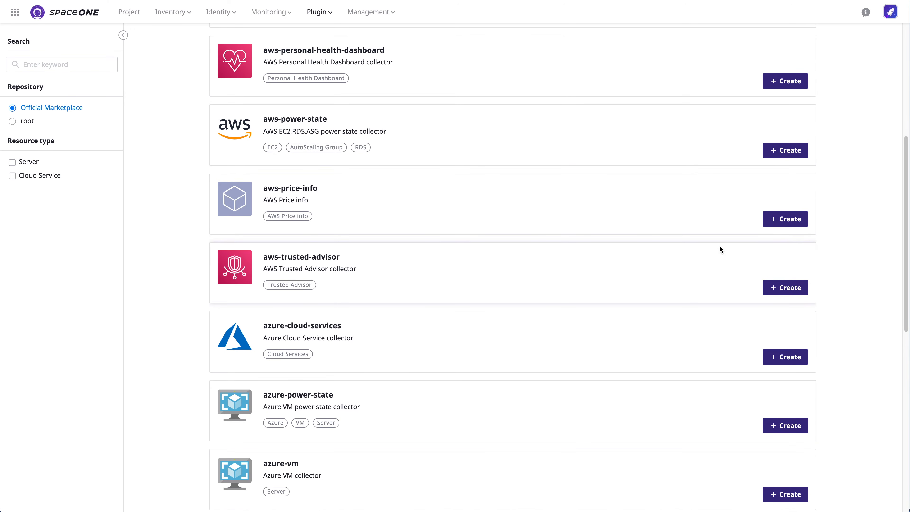
scroll(784, 293, "up", 4)
left_click(782, 241)
type("aws-")
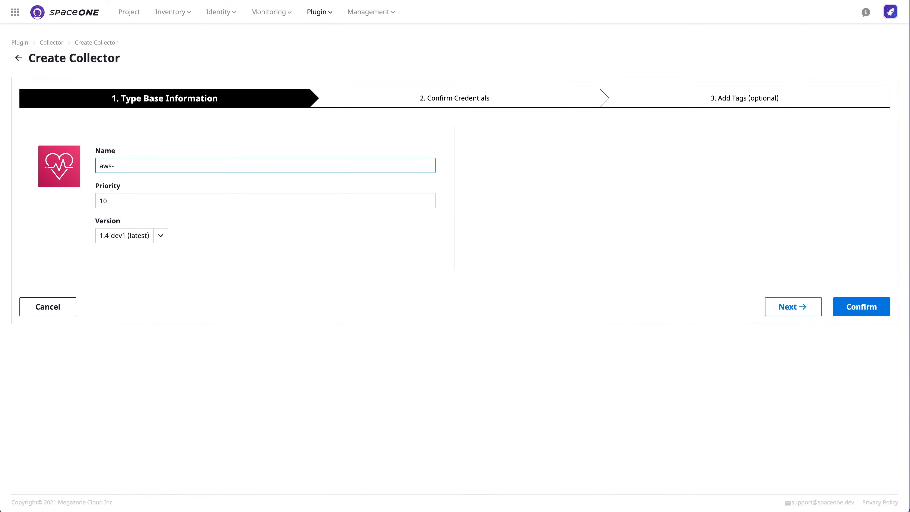
type("phd-collector")
left_click(160, 235)
left_click(189, 265)
left_click(799, 313)
left_click(860, 316)
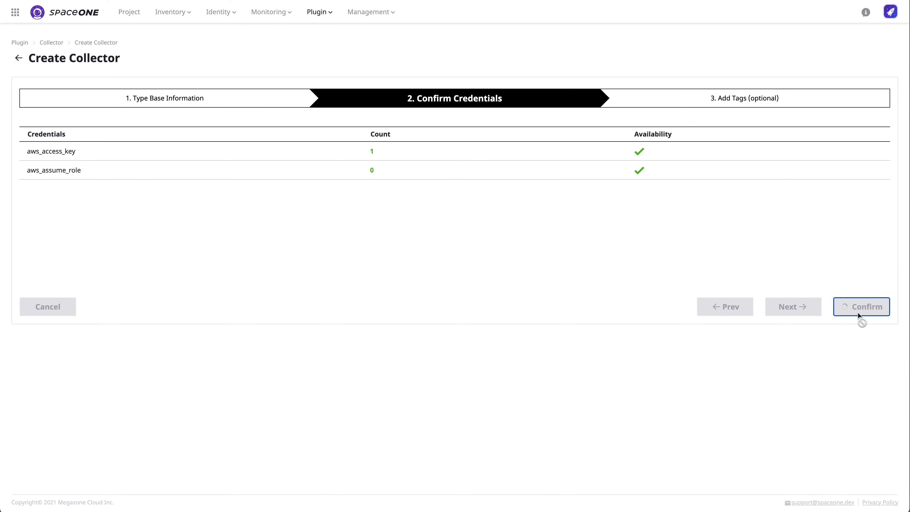
Step: Create aws-ta-collector from the Trusted Advisor plugin at version 1.4
left_click(42, 96)
scroll(441, 328, "down", 5)
left_click(783, 171)
left_click(250, 160)
type("aws-")
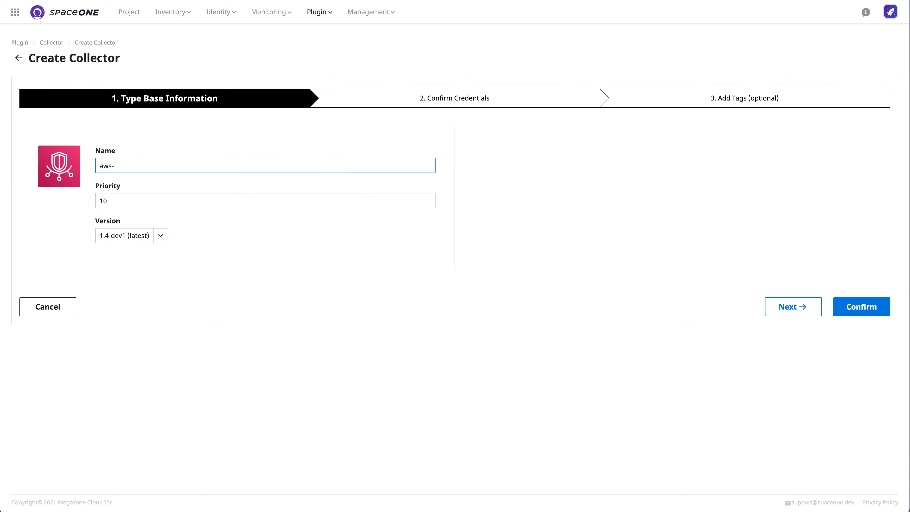
type("ta-collector")
left_click(112, 237)
left_click(180, 264)
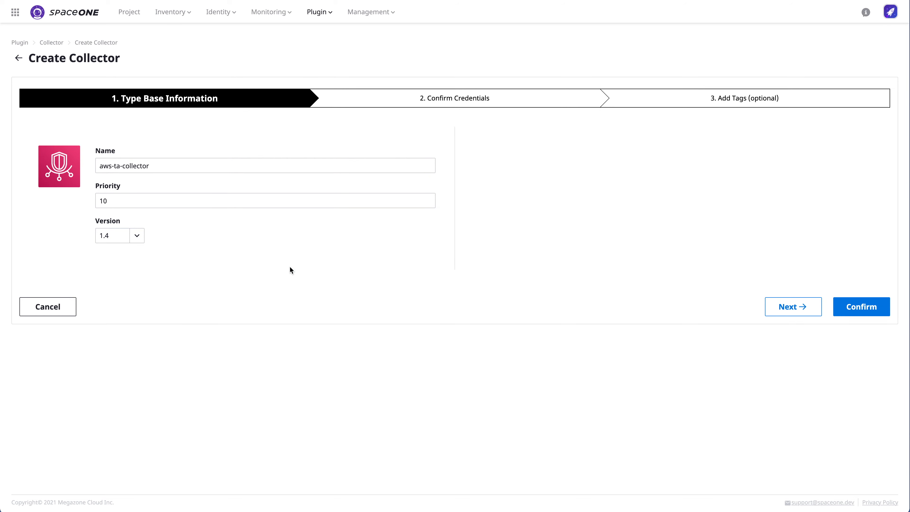
left_click(875, 311)
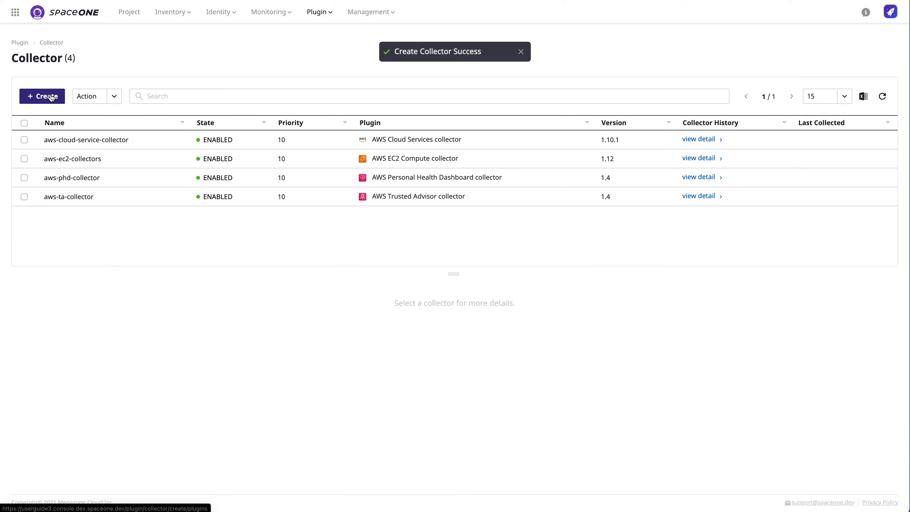
left_click(44, 96)
Step: Add azure-vm-collector from the Azure VM plugin on its latest version, 1.2.9
scroll(394, 251, "down", 10)
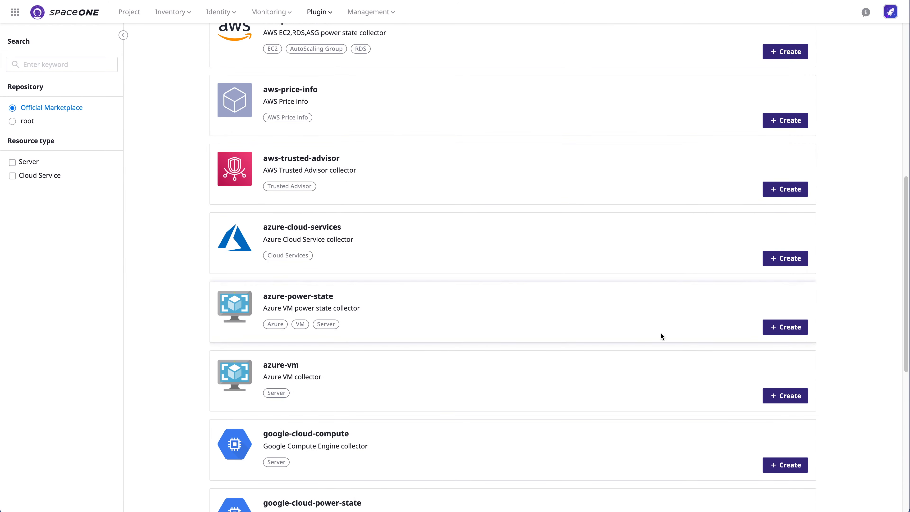
left_click(785, 325)
type("azure-vm-collector")
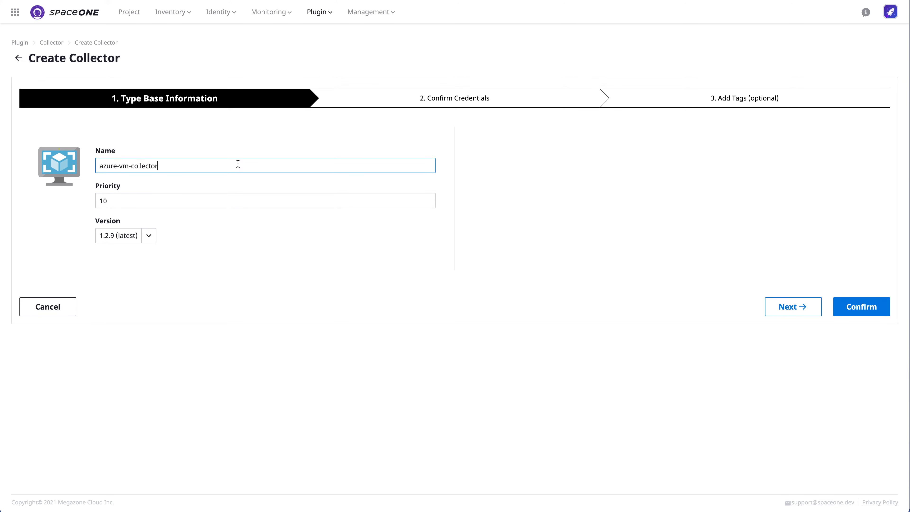
left_click(149, 235)
left_click(250, 251)
left_click(862, 307)
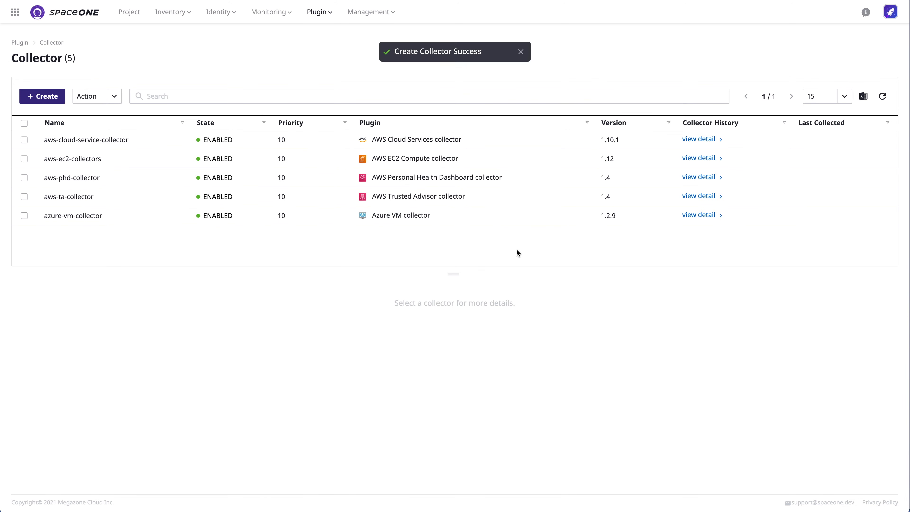
Step: Add azure-cloud-service-collector from the Azure Cloud Services plugin on version 1.1.15
left_click(44, 96)
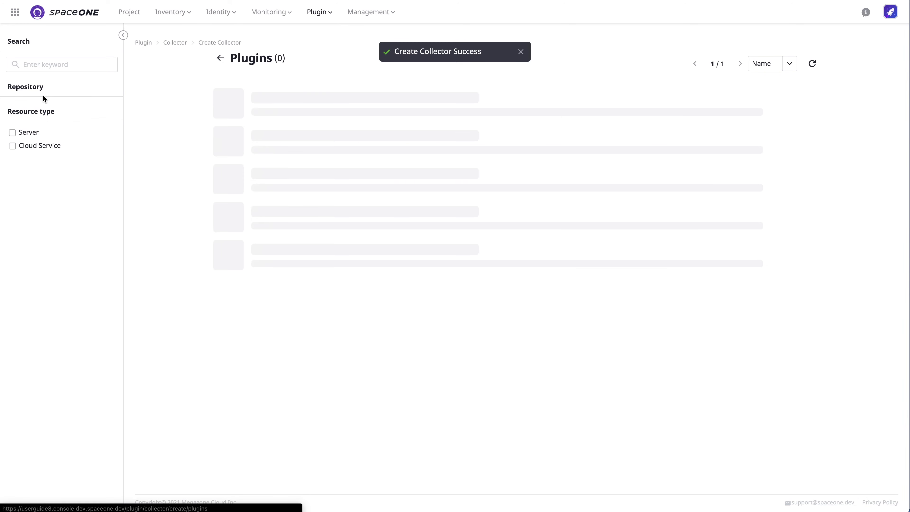
scroll(437, 325, "down", 10)
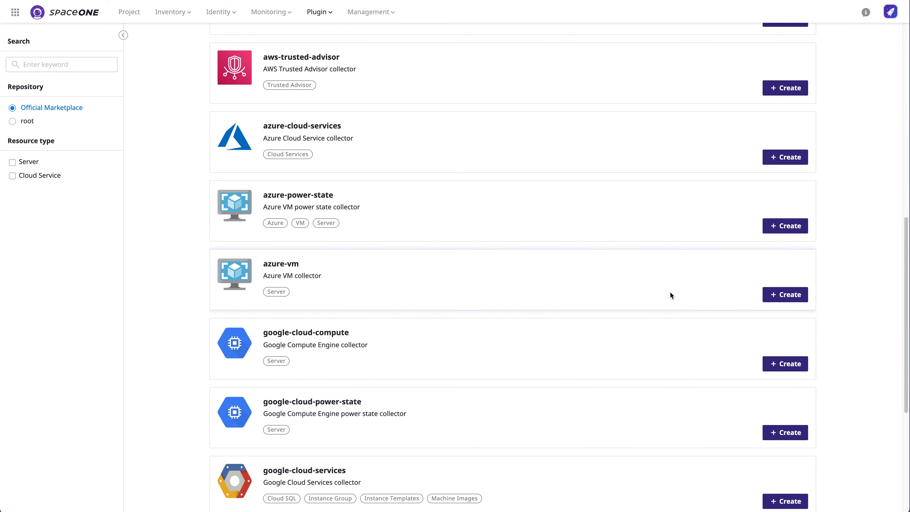
left_click(784, 159)
type("azure-cloud-service-collector")
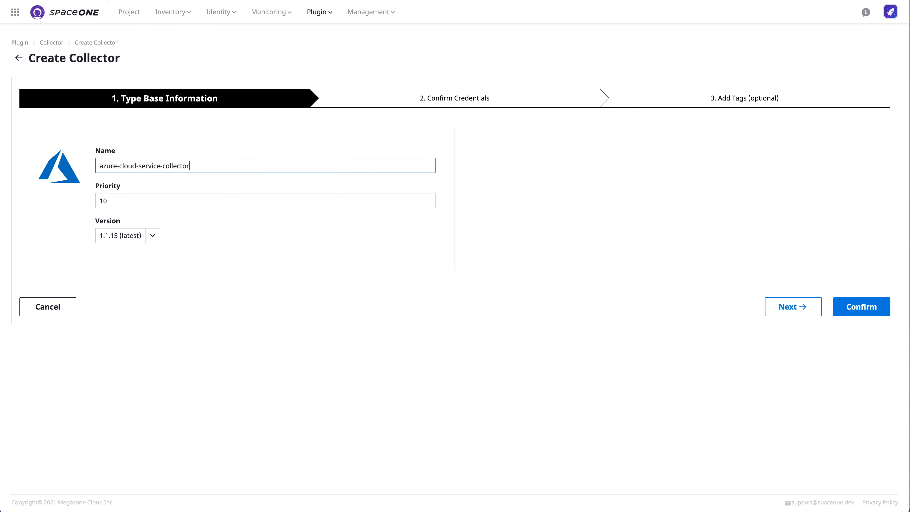
left_click(152, 235)
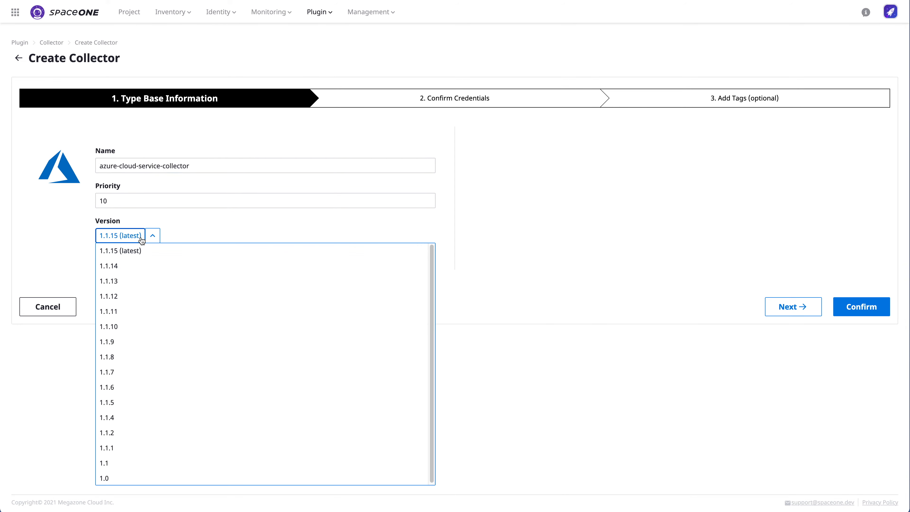
left_click(201, 252)
left_click(855, 307)
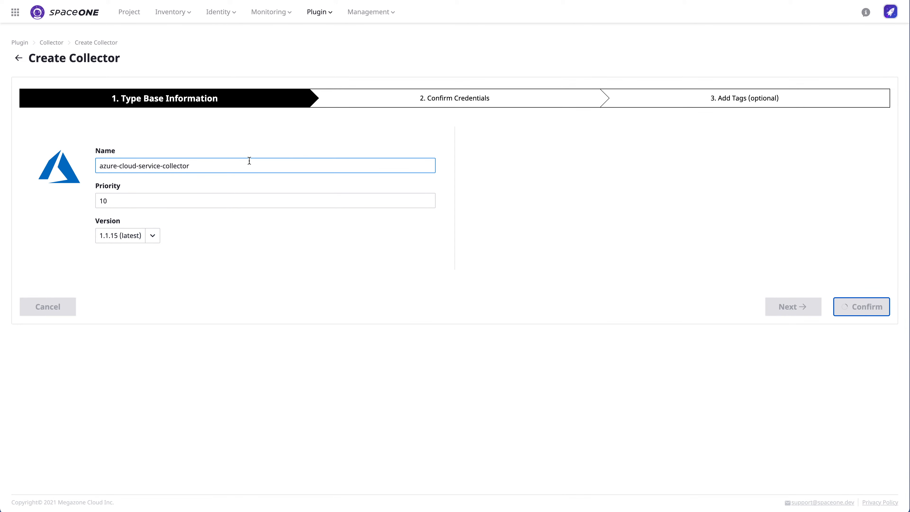
Step: Add google-compute-collector from the Google Compute Engine plugin
left_click(53, 96)
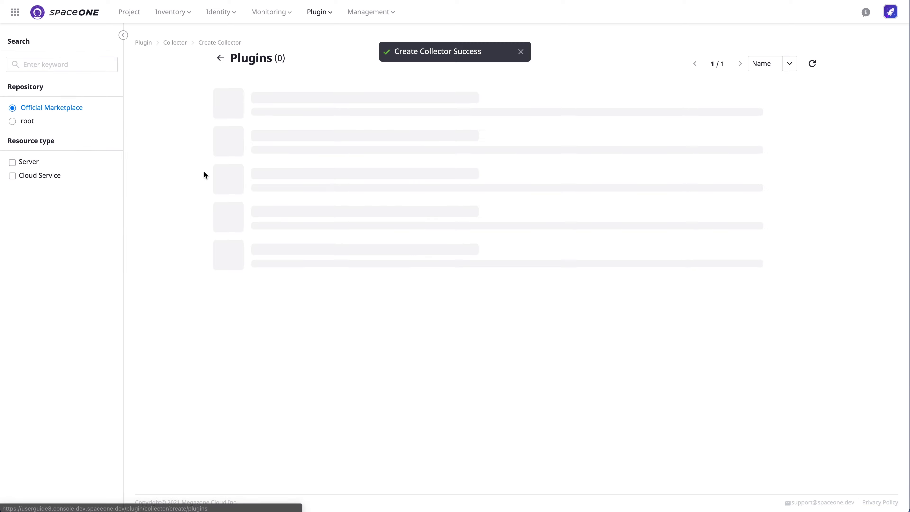
scroll(356, 258, "down", 15)
scroll(729, 224, "up", 2)
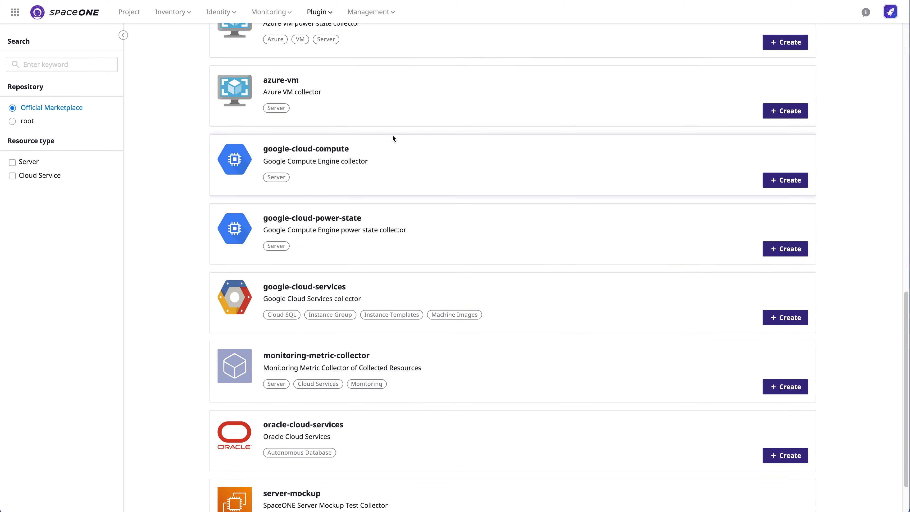
left_click(785, 180)
type("google-compute-collector")
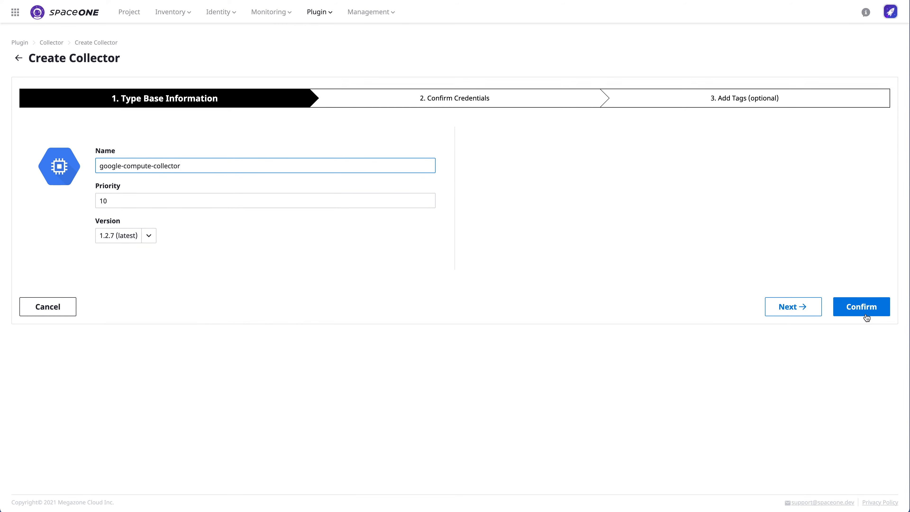
left_click(867, 317)
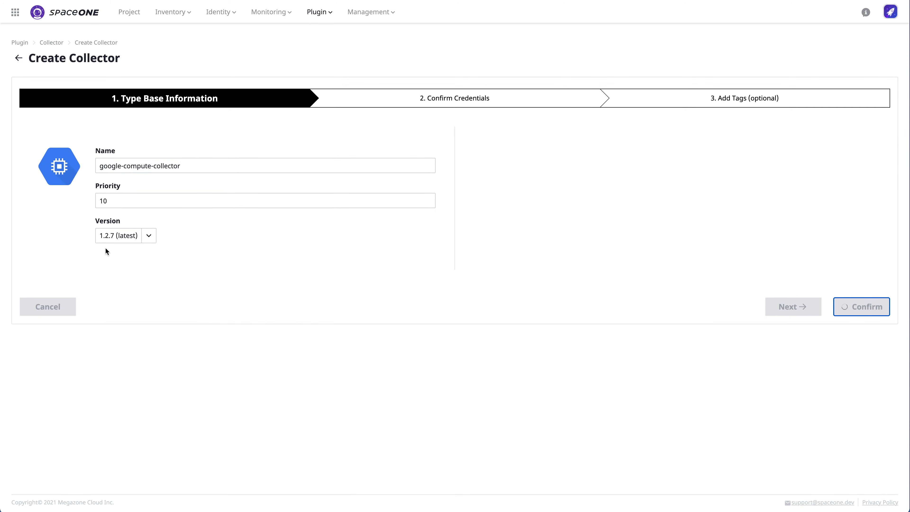
Step: Add google-cloud-service-collector from the Google Cloud Services plugin on version 1.2.6
left_click(48, 103)
scroll(402, 298, "down", 15)
left_click(797, 258)
left_click(215, 164)
type("google-cloud-servic")
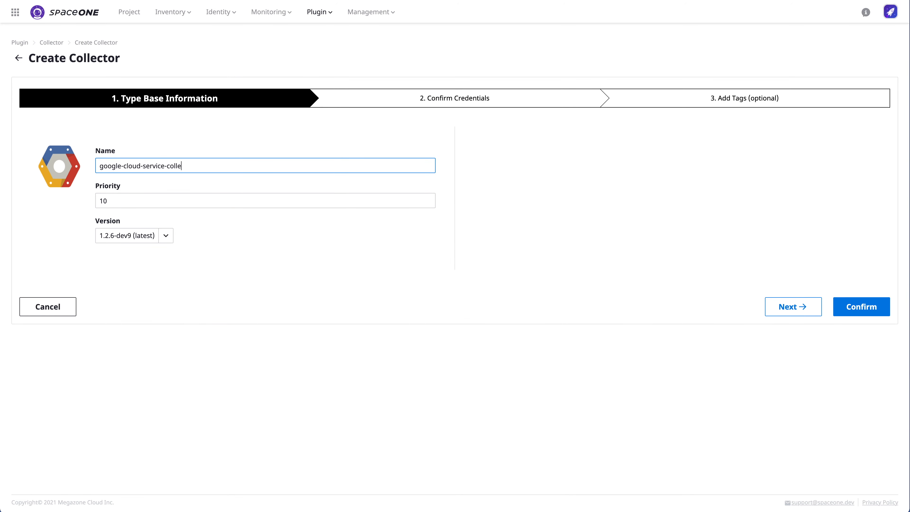
left_click(138, 235)
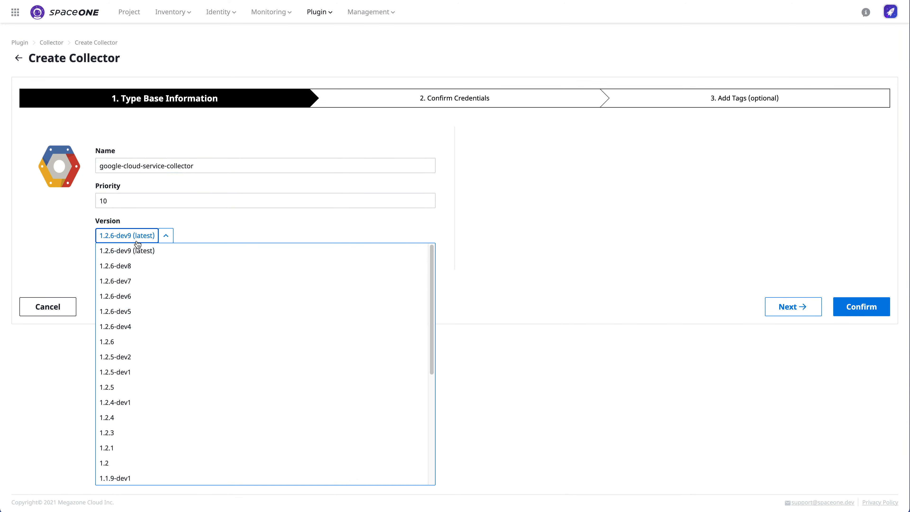
left_click(192, 344)
left_click(857, 315)
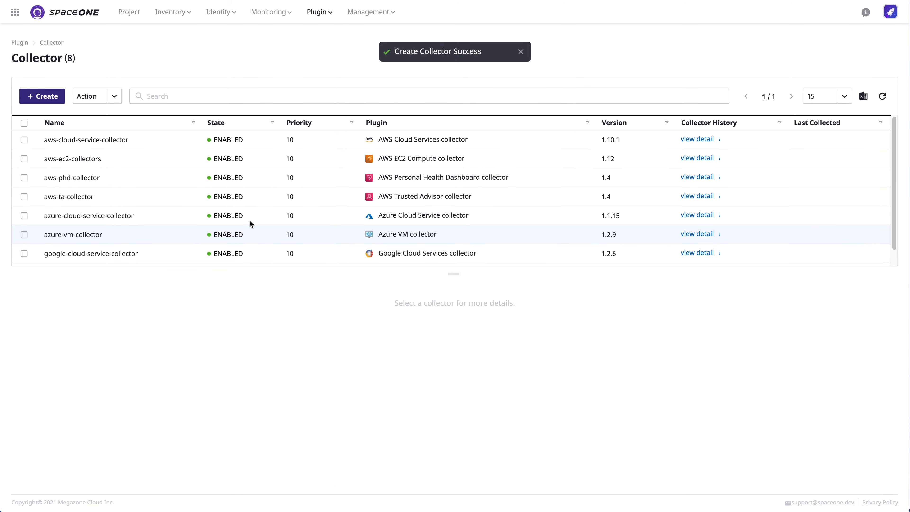
scroll(204, 186, "down", 1)
Step: Look over the AWS collectors' details, ending on aws-cloud-service-collector
left_click(155, 181)
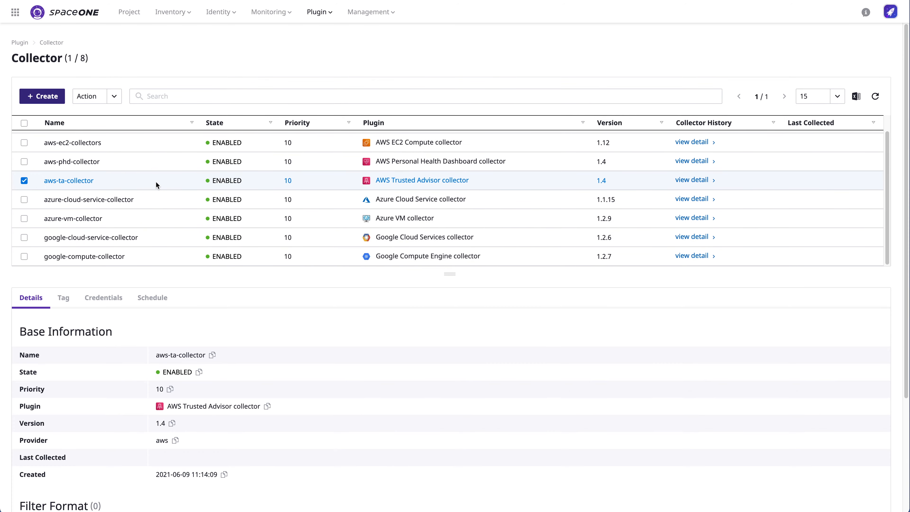
scroll(156, 180, "up", 1)
left_click(177, 140)
left_click(163, 160)
left_click(170, 179)
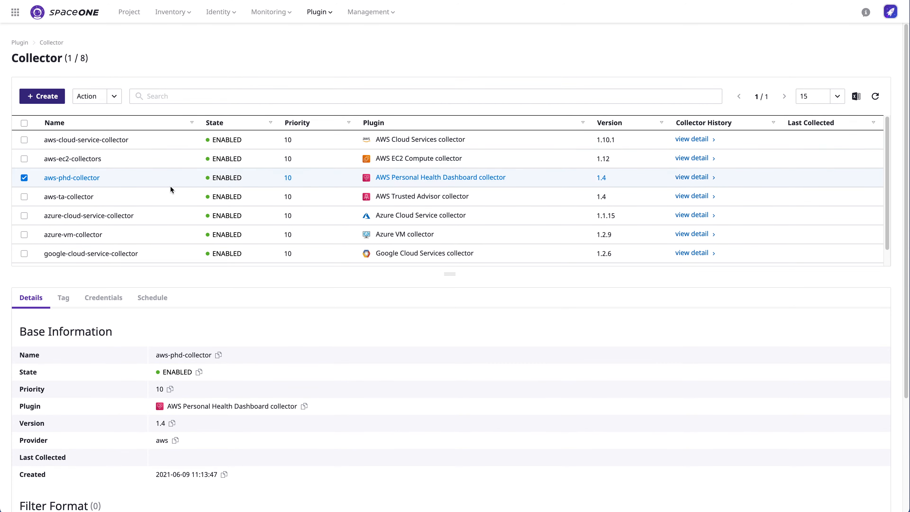
left_click(179, 140)
Step: Add a daily-schedule to aws-cloud-service-collector that runs at hours 2 and 22
left_click(153, 302)
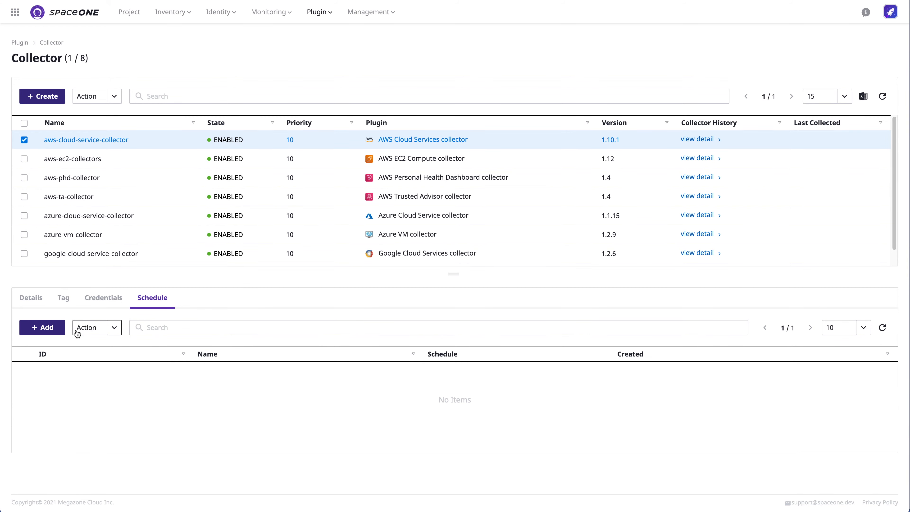
left_click(53, 331)
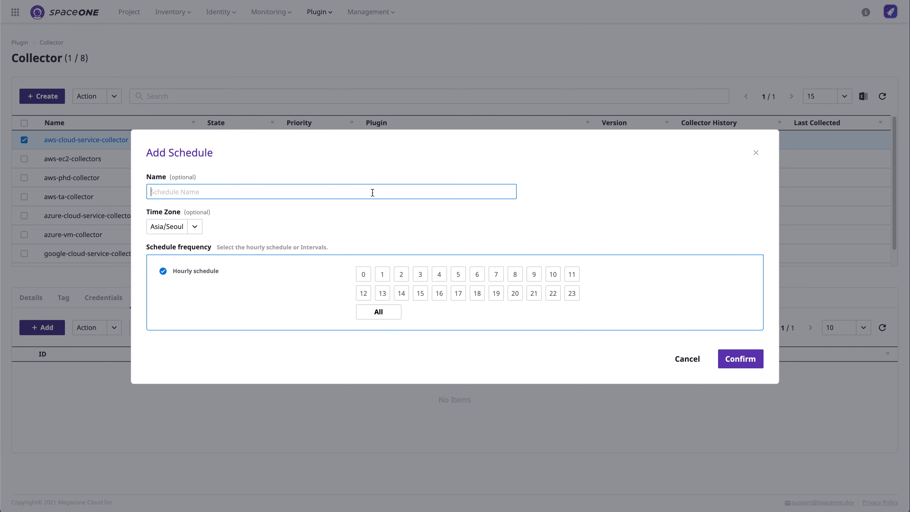
type("daily-scehedule")
left_click(402, 277)
left_click(552, 297)
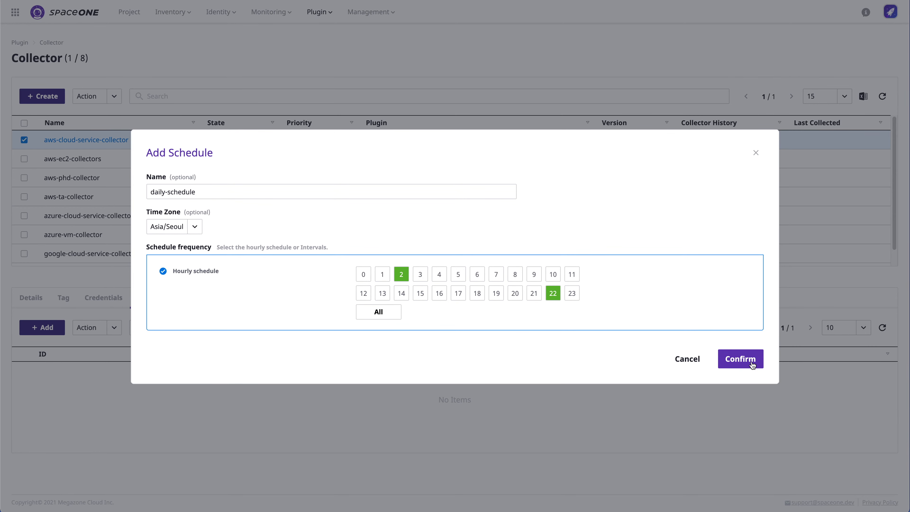
left_click(752, 364)
Step: Give aws-ec2-collectors the same daily-schedule running at hours 2 and 22
left_click(71, 158)
left_click(42, 327)
type("daily-schedule")
left_click(401, 274)
left_click(553, 293)
left_click(740, 358)
Step: Review the other collectors and recheck aws-cloud-service-collector's saved schedule
left_click(154, 178)
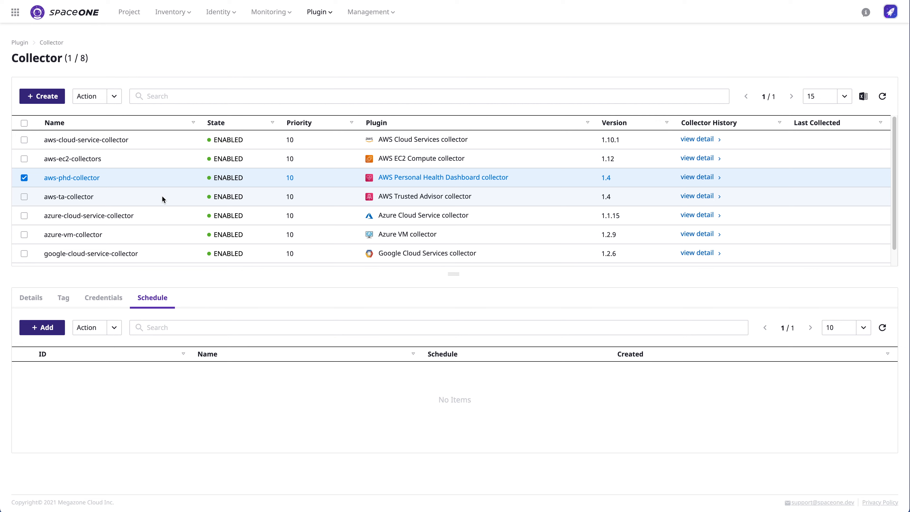
left_click(165, 219)
left_click(168, 246)
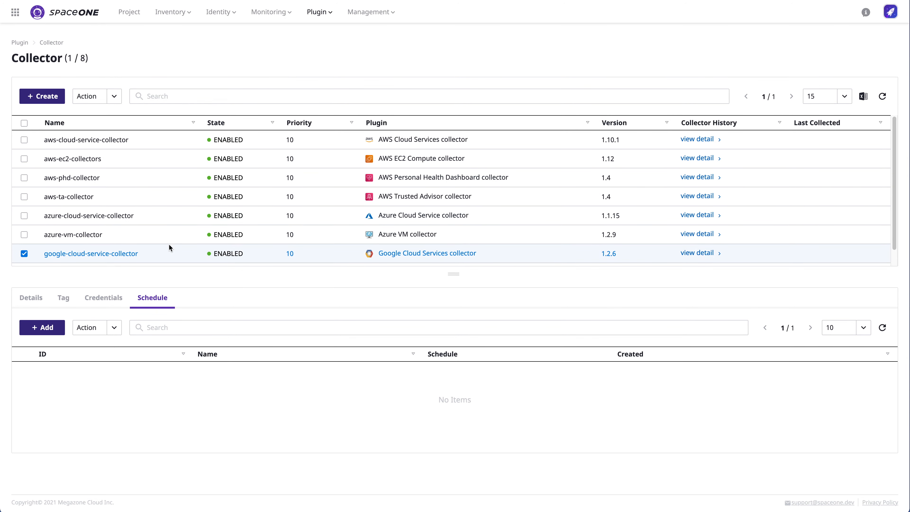
left_click(177, 139)
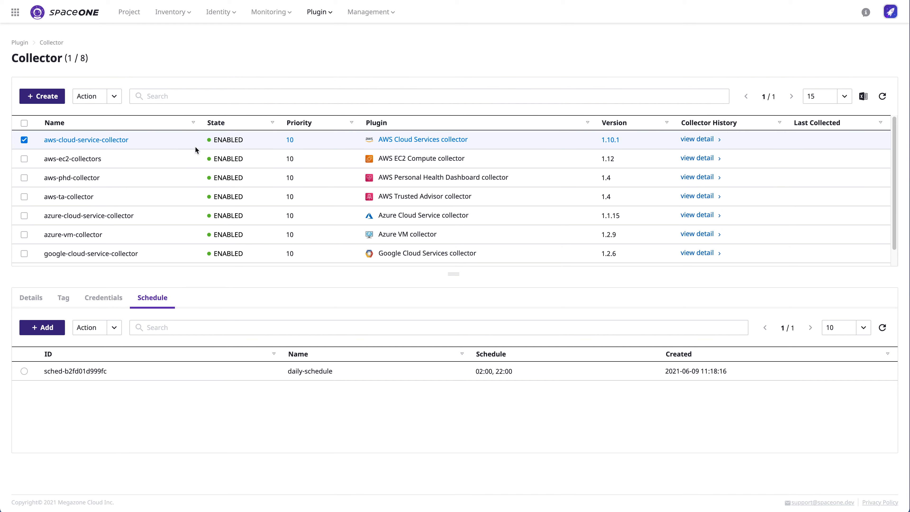
Step: Run Collect Data on the four AWS collectors: cloud-service, ec2, phd and ta
left_click(114, 96)
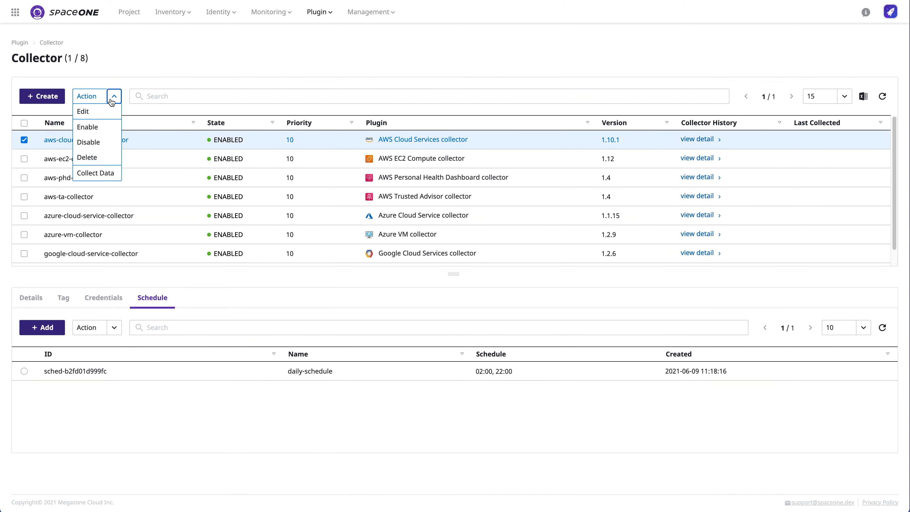
left_click(119, 174)
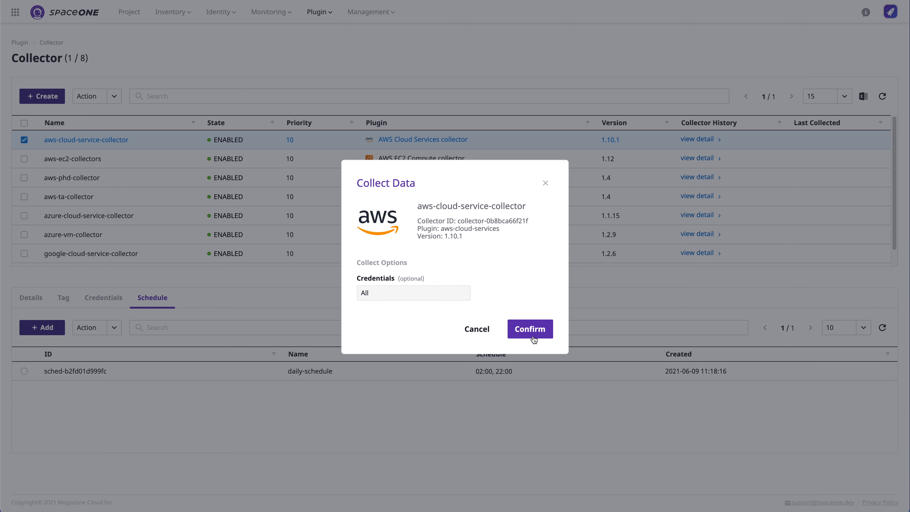
left_click(533, 337)
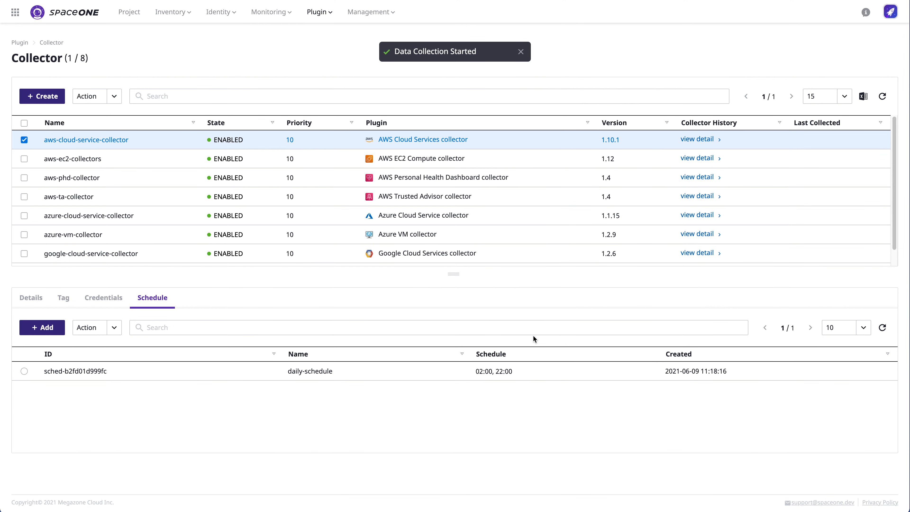
left_click(71, 162)
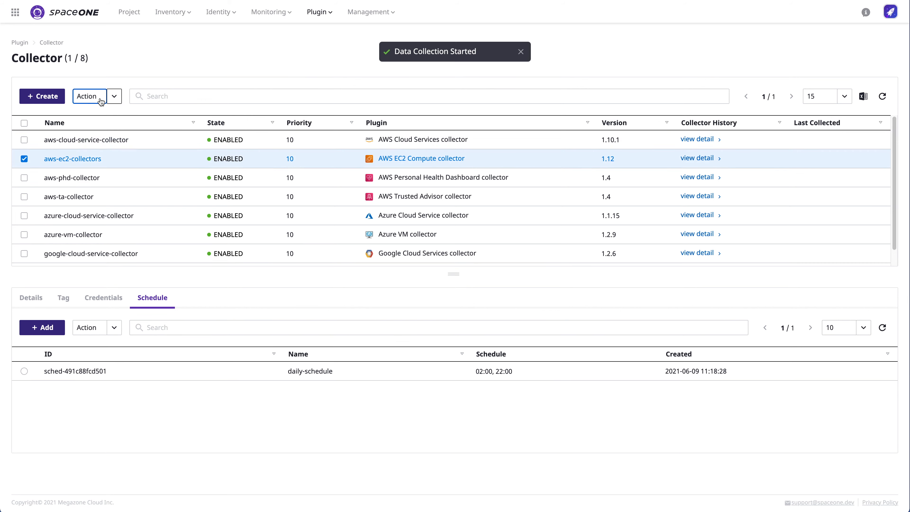
left_click(97, 96)
left_click(111, 174)
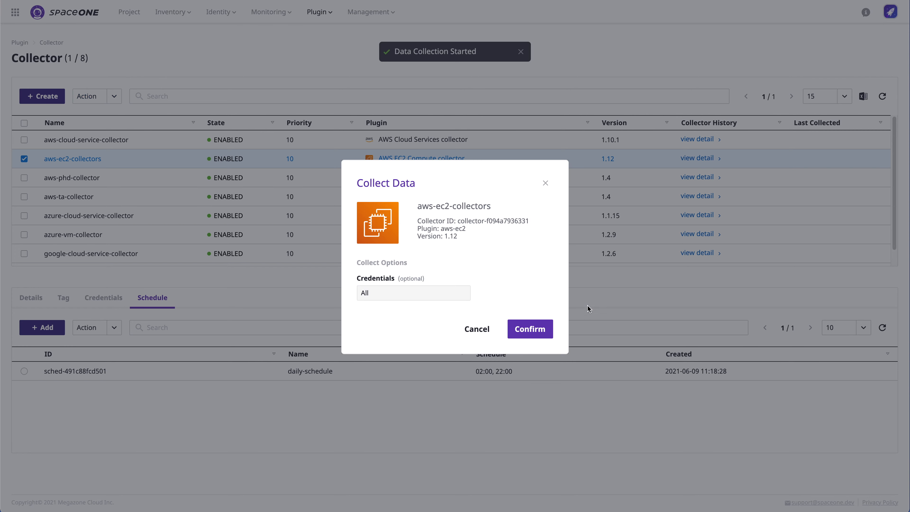
left_click(533, 330)
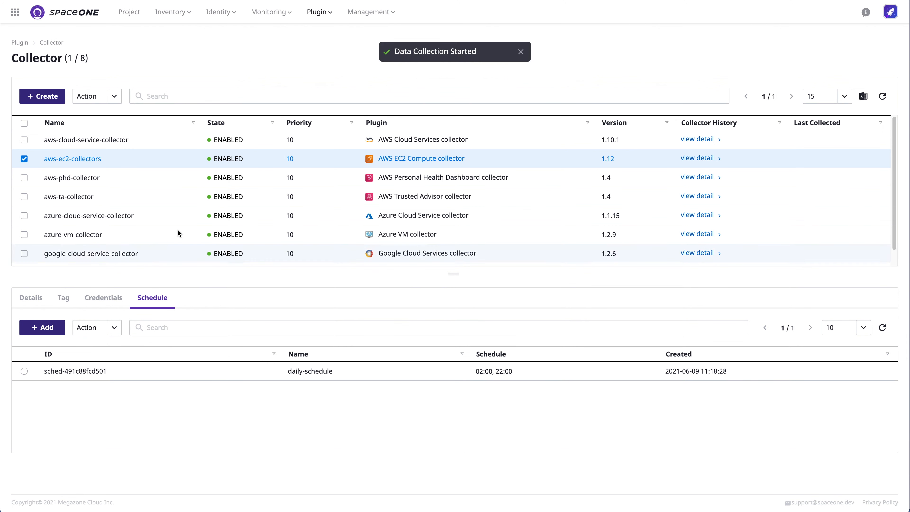
left_click(72, 179)
left_click(95, 102)
left_click(111, 174)
left_click(533, 330)
left_click(62, 193)
left_click(96, 96)
left_click(111, 174)
left_click(533, 330)
Step: Run Collect Data on azure-cloud-service, azure-vm, google-cloud-service and google-compute collectors
left_click(71, 216)
left_click(104, 97)
left_click(111, 173)
left_click(534, 331)
left_click(73, 234)
left_click(90, 97)
left_click(95, 173)
left_click(527, 327)
scroll(173, 231, "down", 1)
left_click(172, 237)
left_click(89, 96)
left_click(96, 173)
left_click(530, 327)
left_click(172, 257)
left_click(91, 100)
left_click(95, 172)
left_click(530, 327)
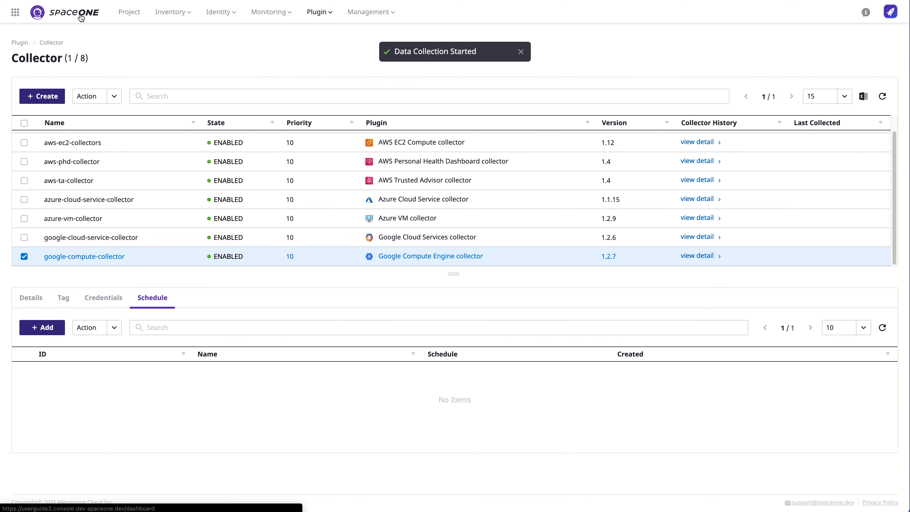
Step: Go back to the home dashboard and scroll through the collected-resource widgets
left_click(79, 16)
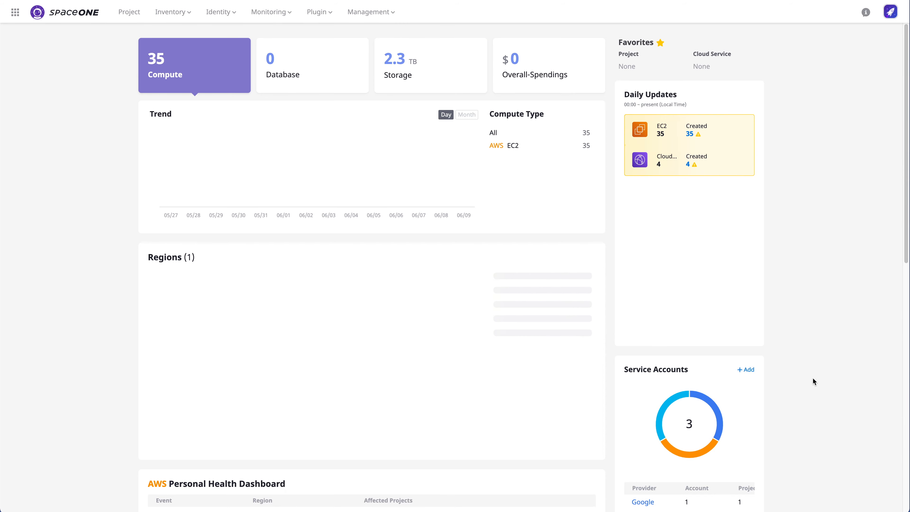
scroll(613, 290, "down", 8)
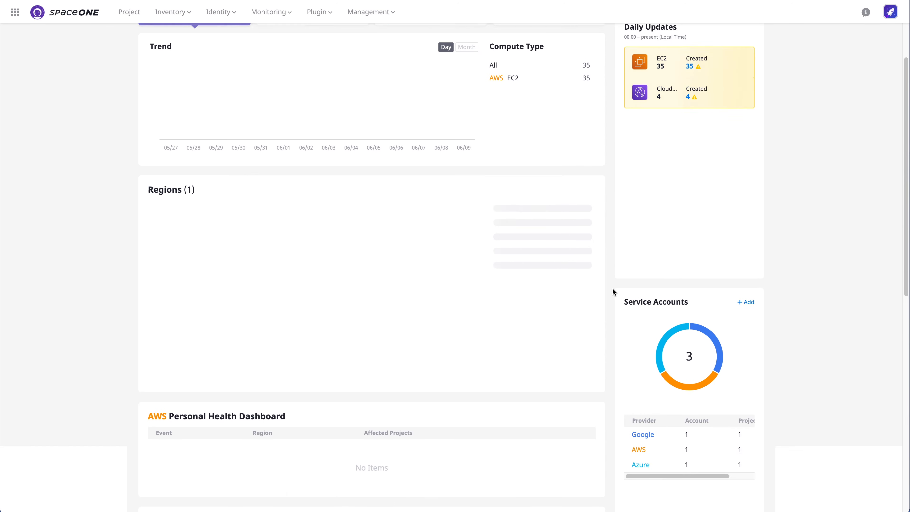
scroll(612, 292, "down", 5)
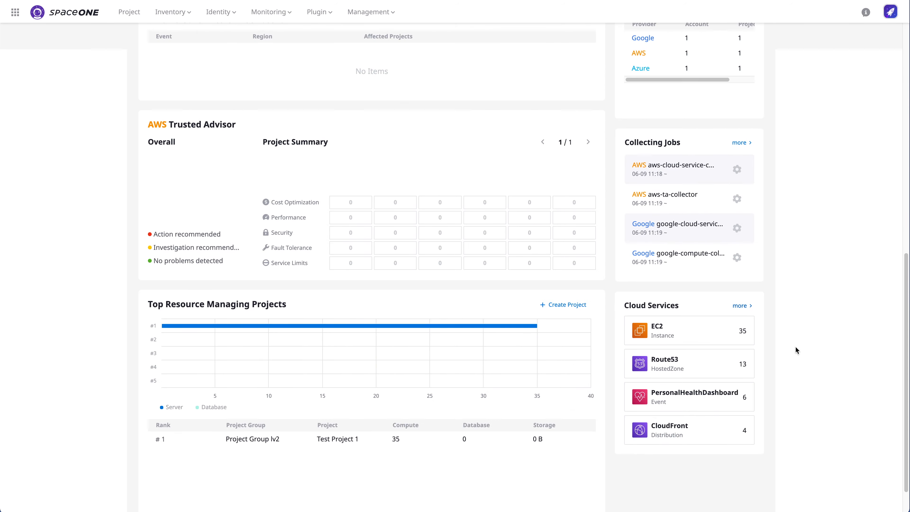
scroll(806, 304, "up", 13)
Step: Open the collector job history and scroll through the running jobs
mouse_move(371, 12)
left_click(377, 32)
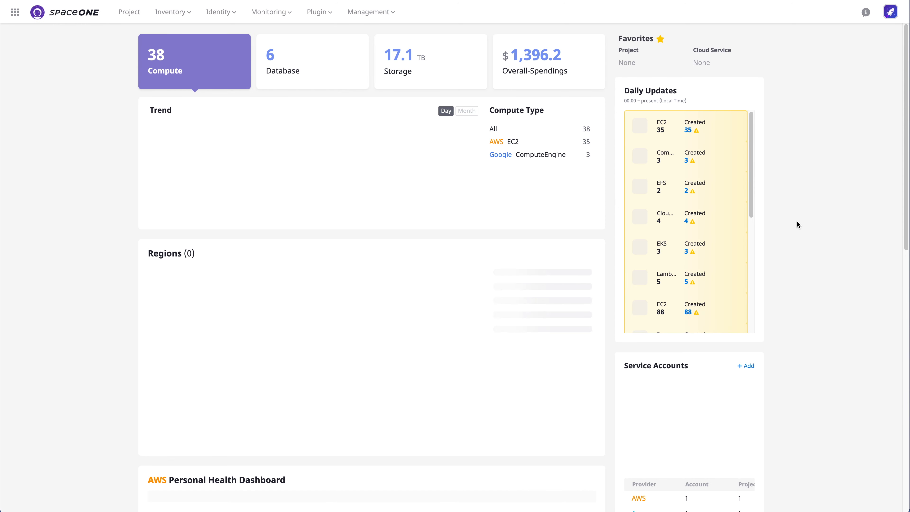
scroll(793, 337, "down", 2)
scroll(793, 339, "down", 6)
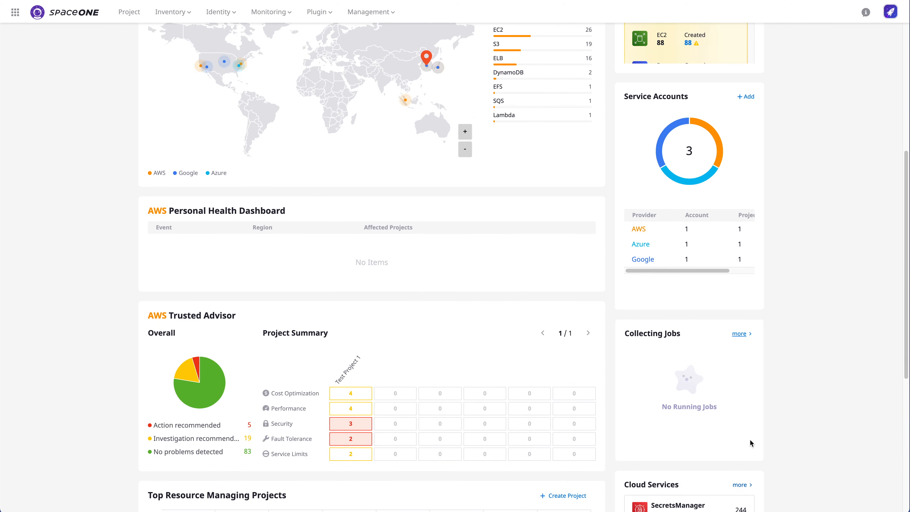
Step: Check the full collecting-jobs history, then show overall spending by month on the dashboard
left_click(740, 335)
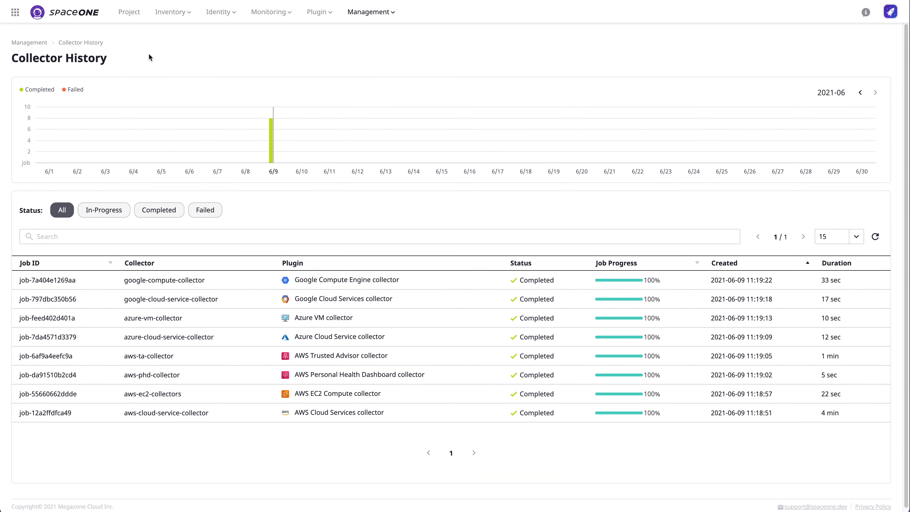
left_click(82, 17)
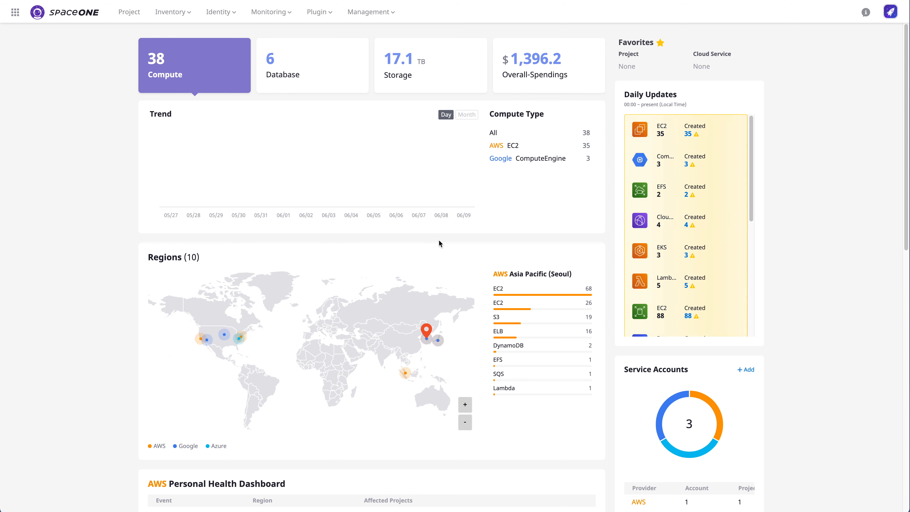
left_click(451, 81)
left_click(593, 79)
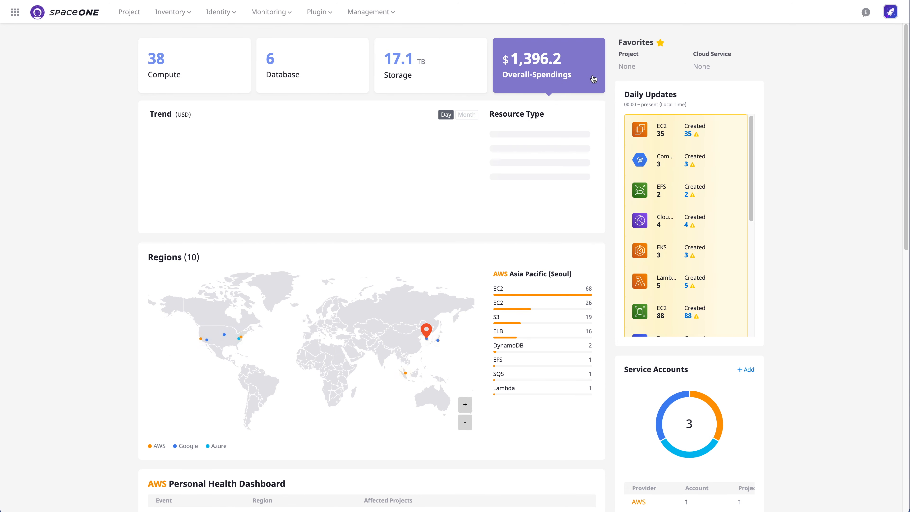
left_click(473, 115)
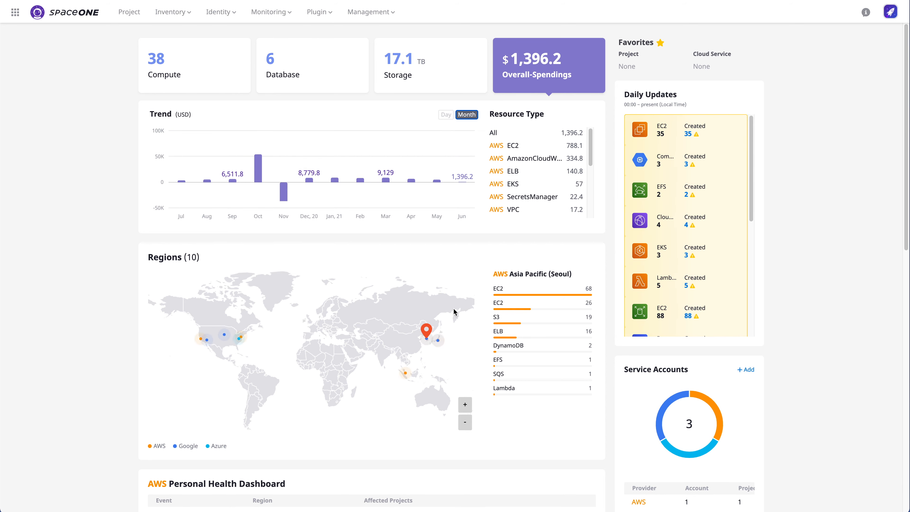
scroll(169, 387, "down", 9)
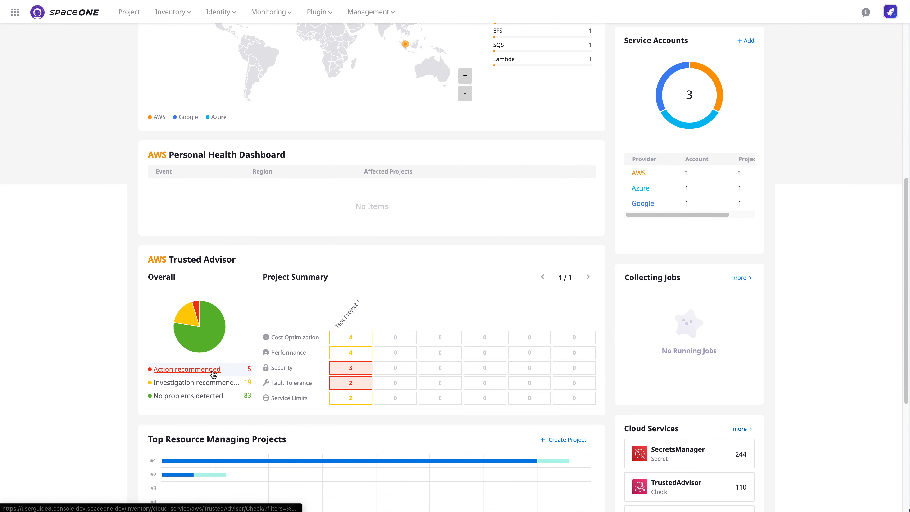
Step: List the action-recommended Trusted Advisor checks, then browse the server inventory
left_click(214, 373)
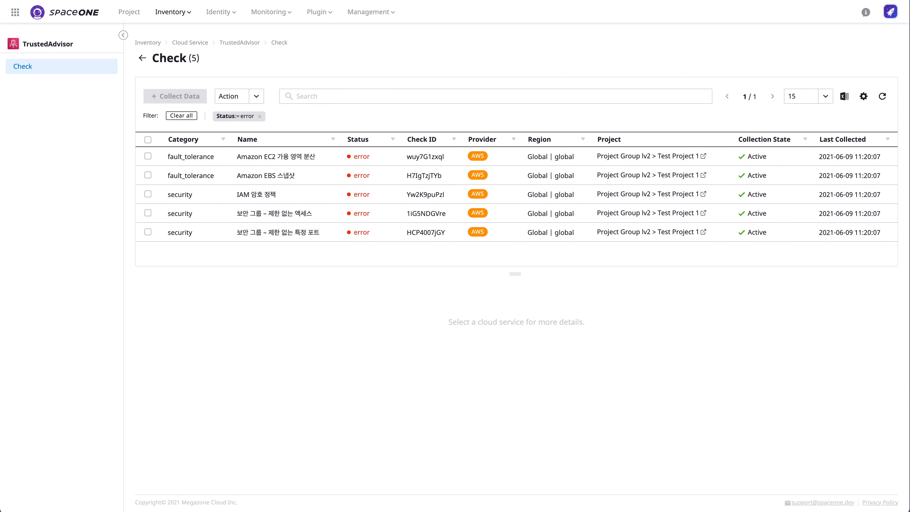
left_click(175, 16)
left_click(173, 32)
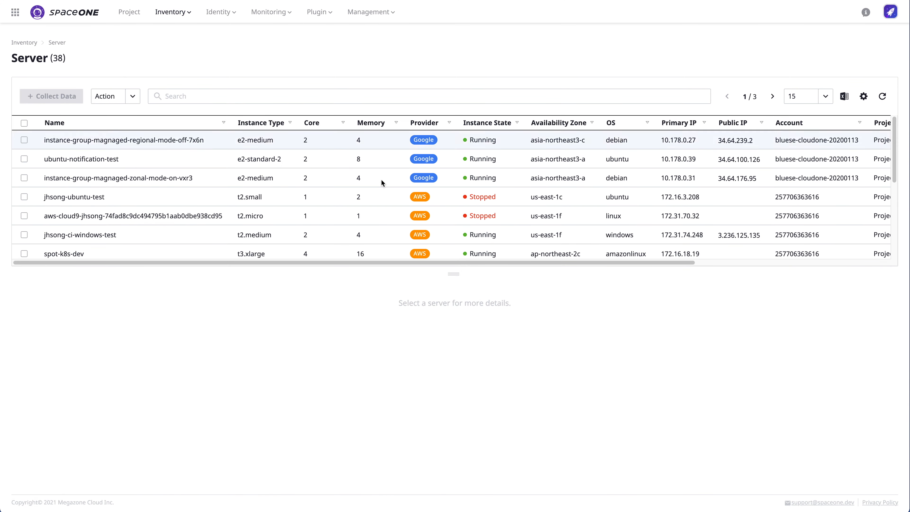
scroll(328, 200, "down", 3)
scroll(328, 200, "down", 5)
Step: Show the monitoring charts for the mongodb-s2d3-dev server
left_click(294, 212)
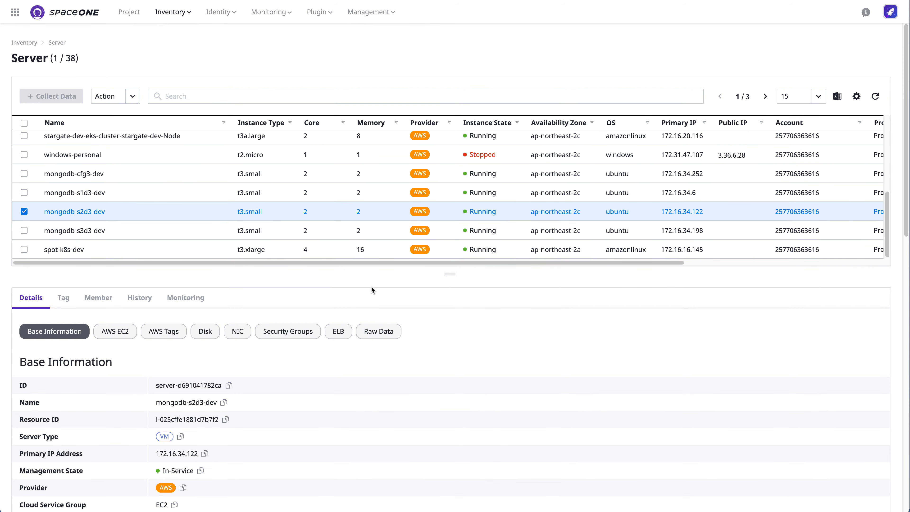
left_click(182, 301)
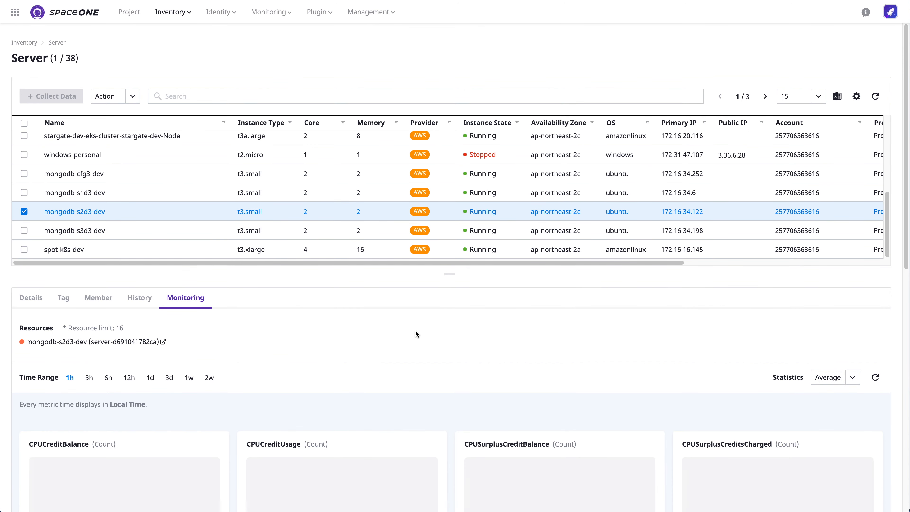
scroll(411, 356, "down", 10)
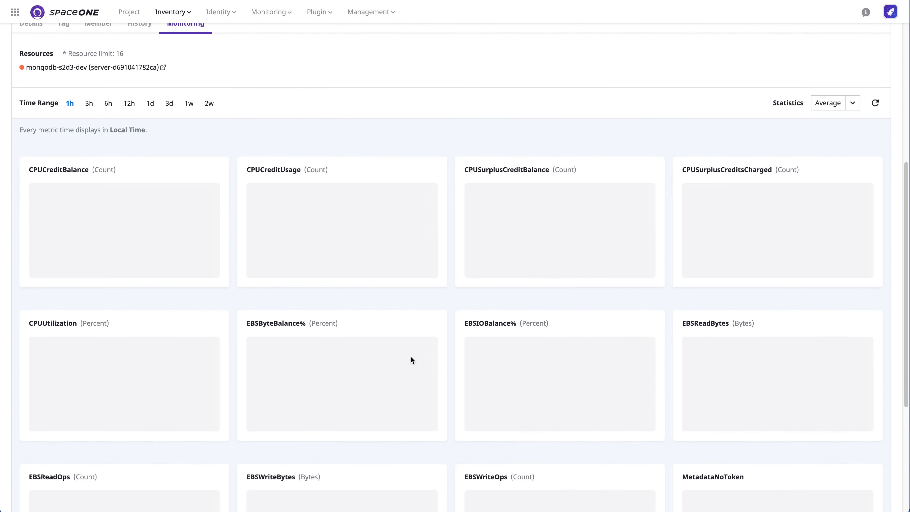
scroll(409, 356, "up", 10)
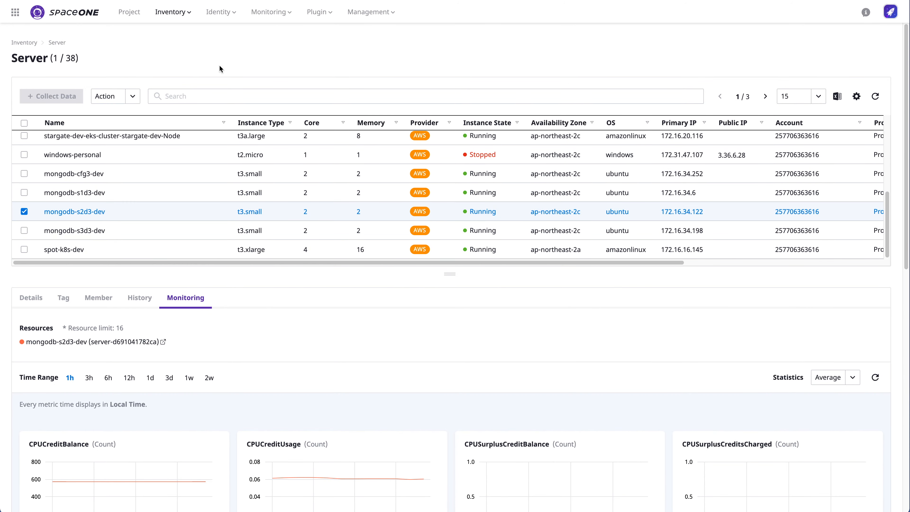
left_click(169, 13)
Step: Browse the cloud service inventory and the Identity user list, then return to the dashboard
left_click(168, 49)
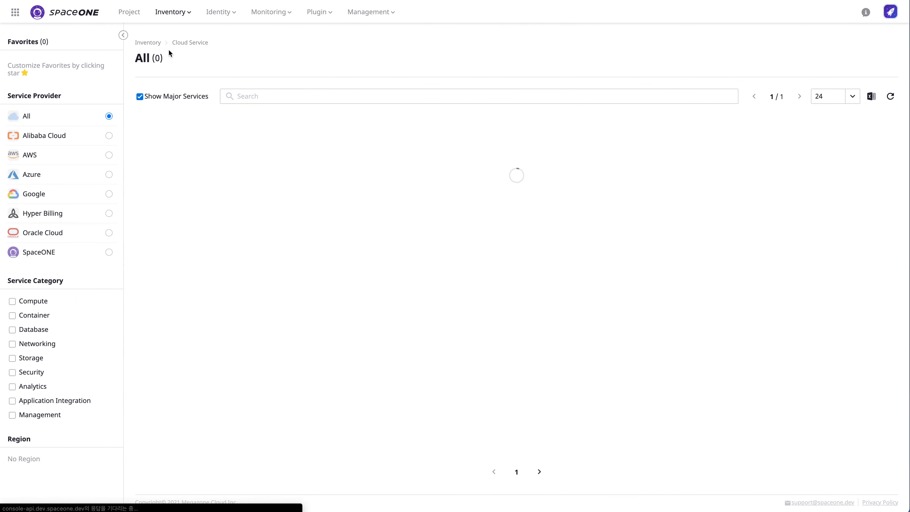
left_click(221, 12)
left_click(225, 44)
left_click(283, 13)
left_click(218, 14)
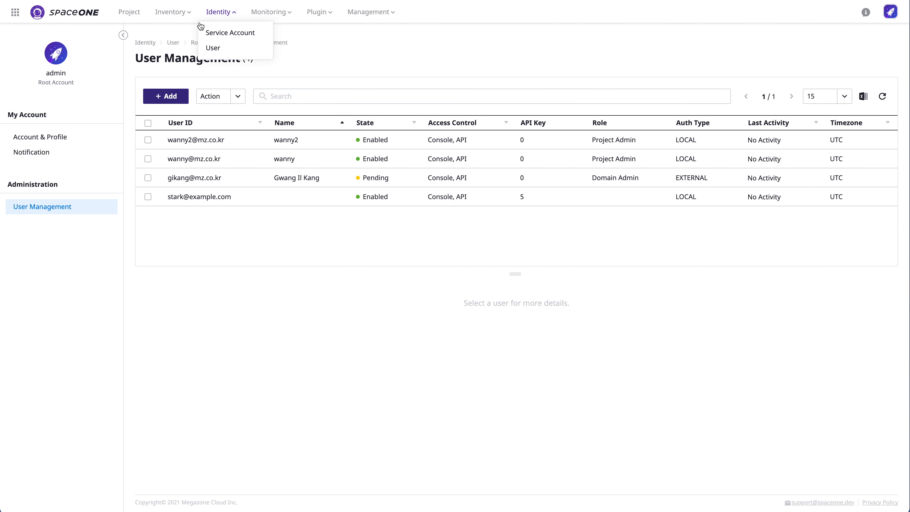
left_click(66, 13)
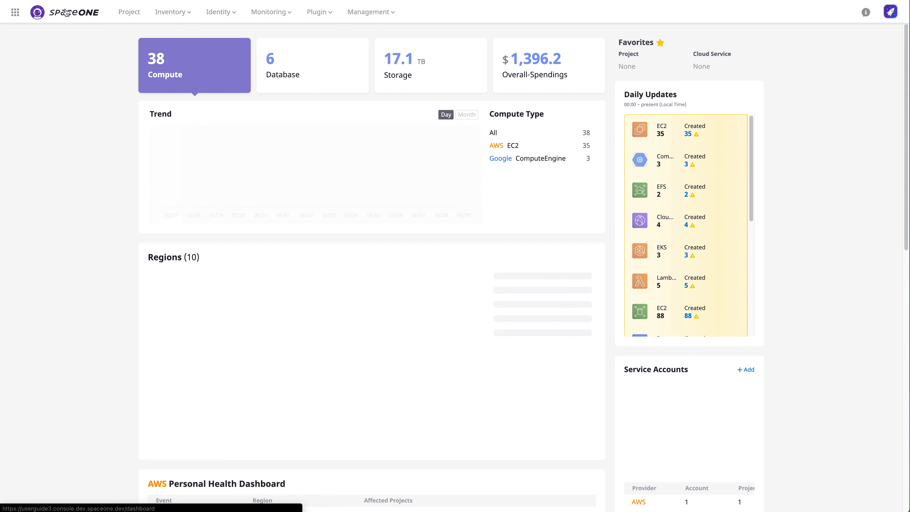